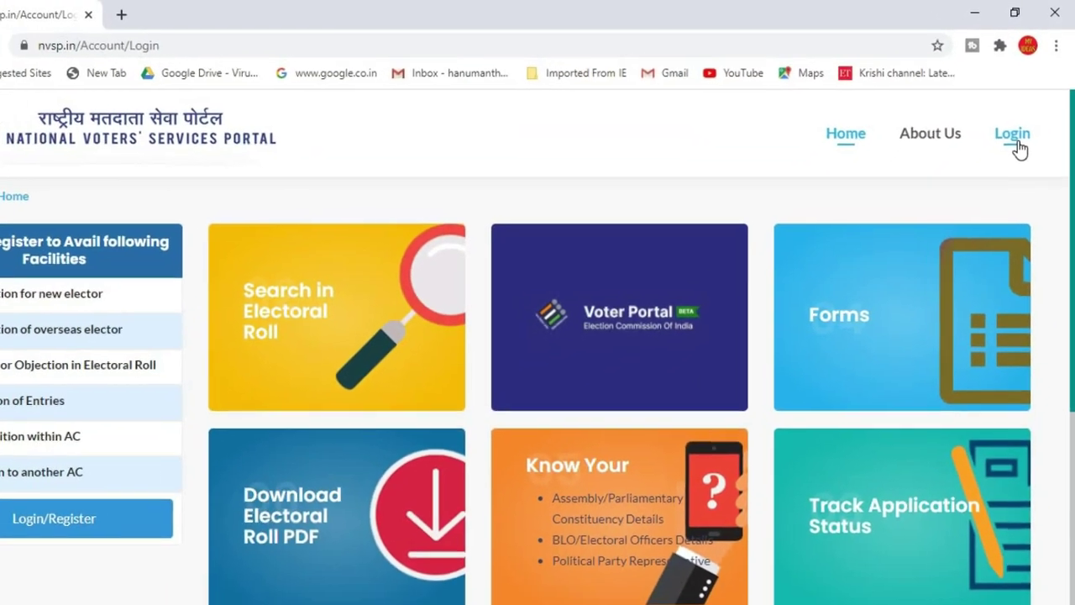
- Go from the header Login page to the new-user registration form
click(1015, 140)
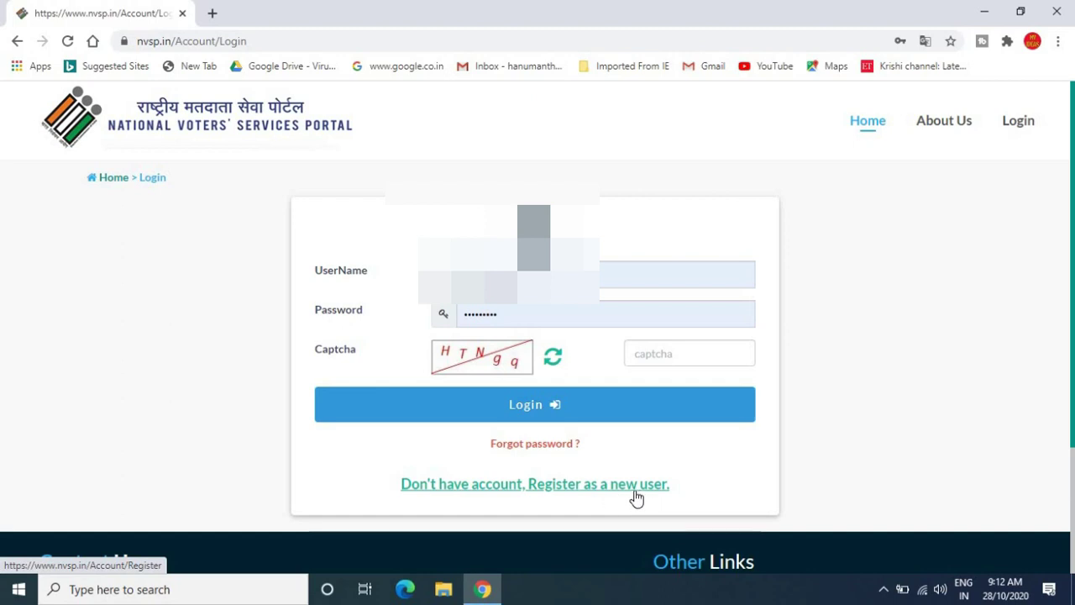
click(579, 493)
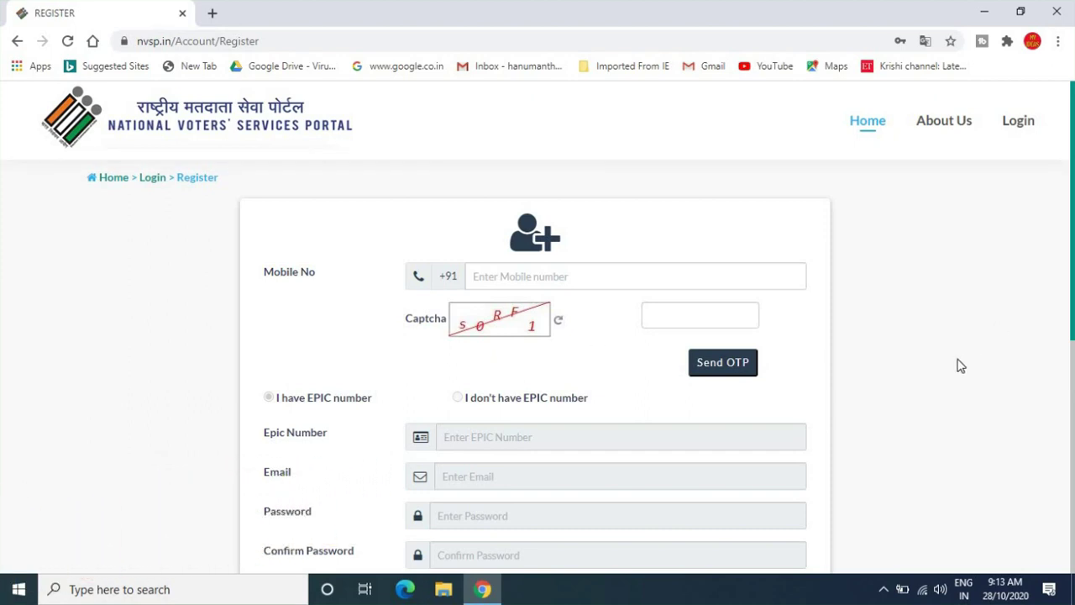
- Leave the registration form and return to the login page via the header Login link
scroll(961, 365, down, 2)
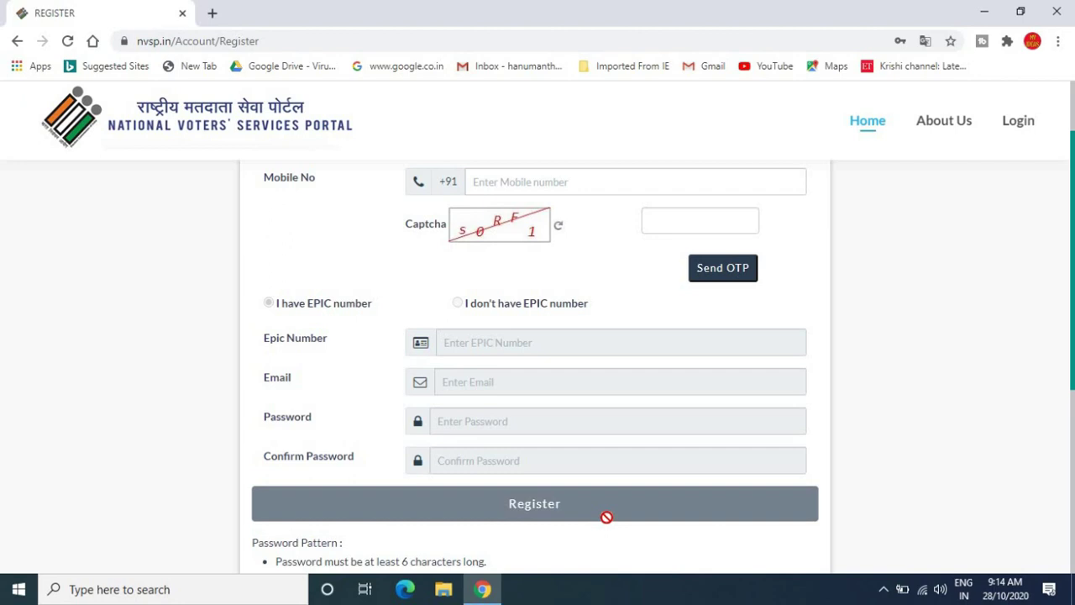
click(1021, 122)
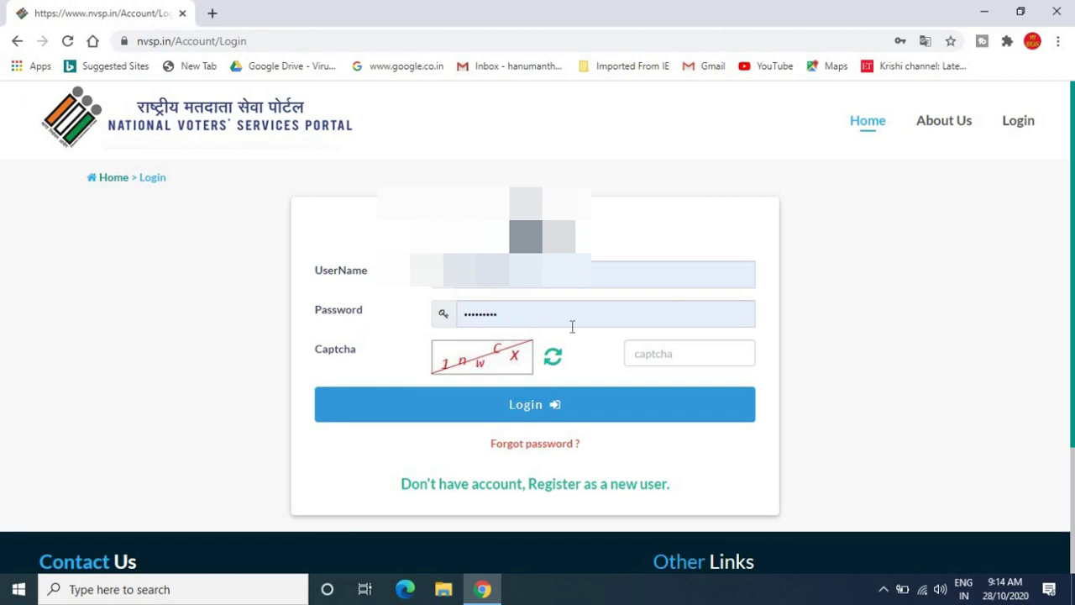
- Enter the login captcha and sign in to the NVSP account
click(690, 361)
text(1nwCX)
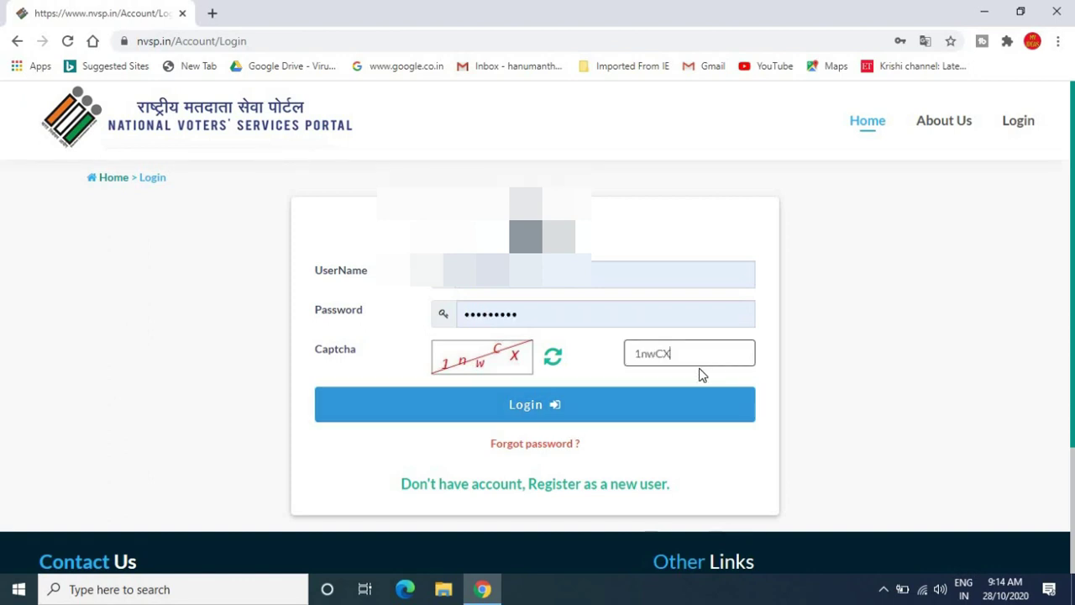
click(536, 407)
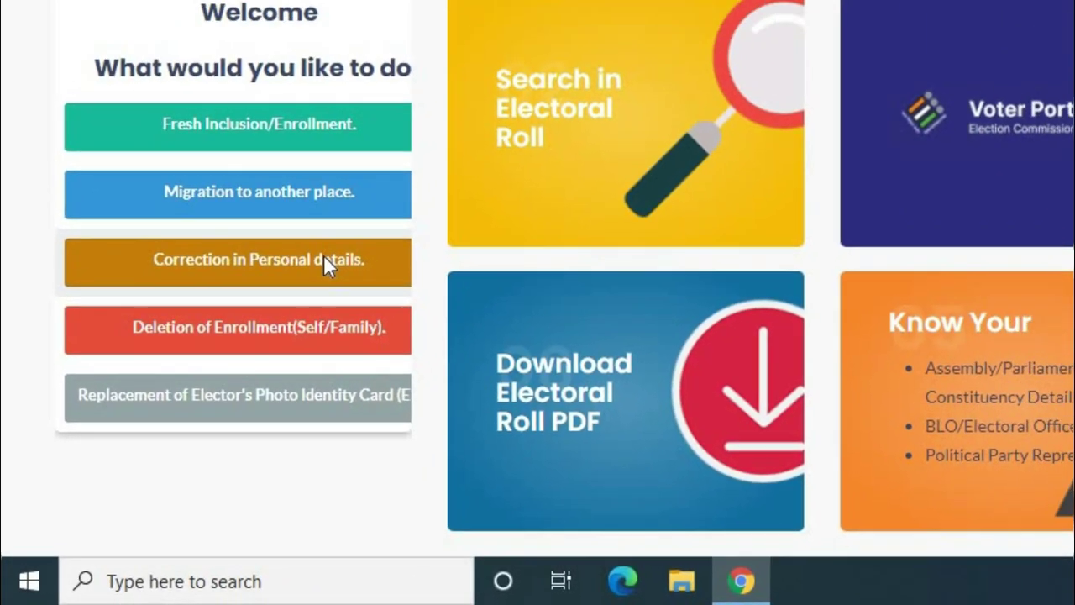
- Start a Correction in Personal details for a family member using their pasted EPIC number
click(471, 103)
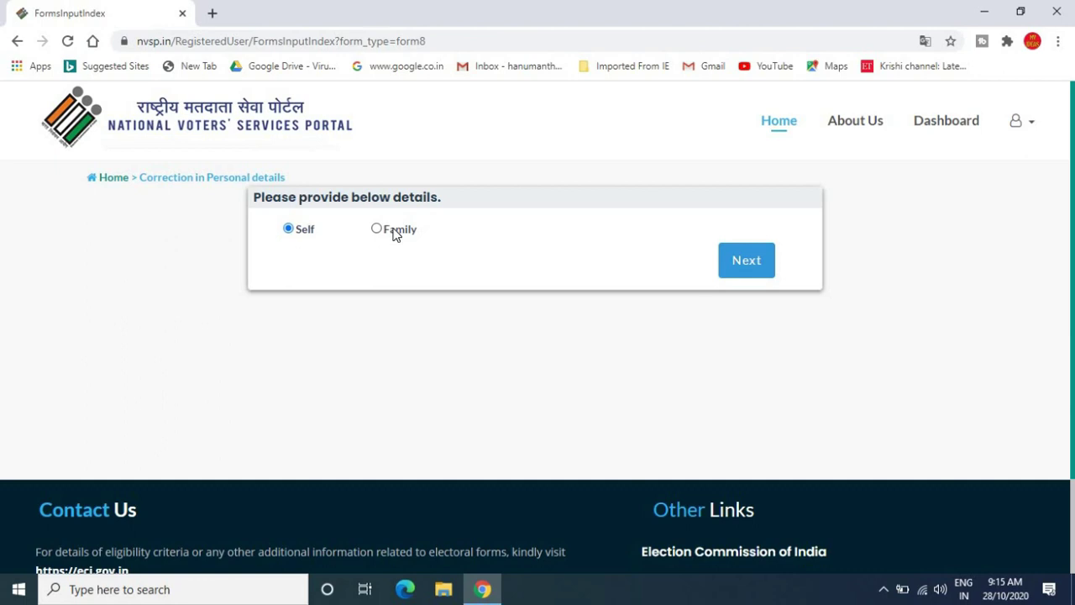
click(394, 234)
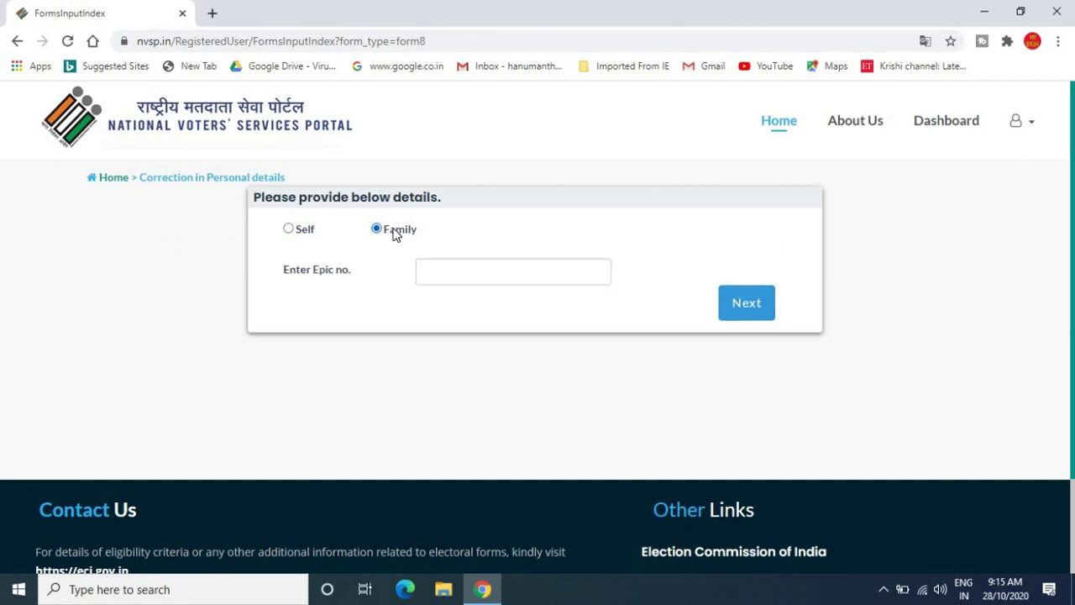
click(470, 273)
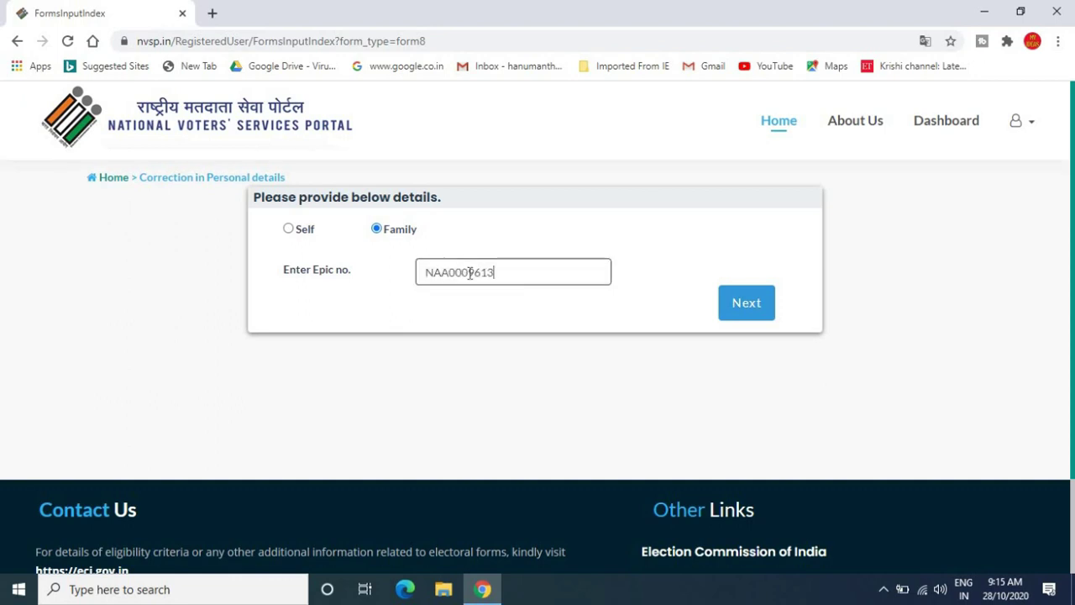
click(747, 304)
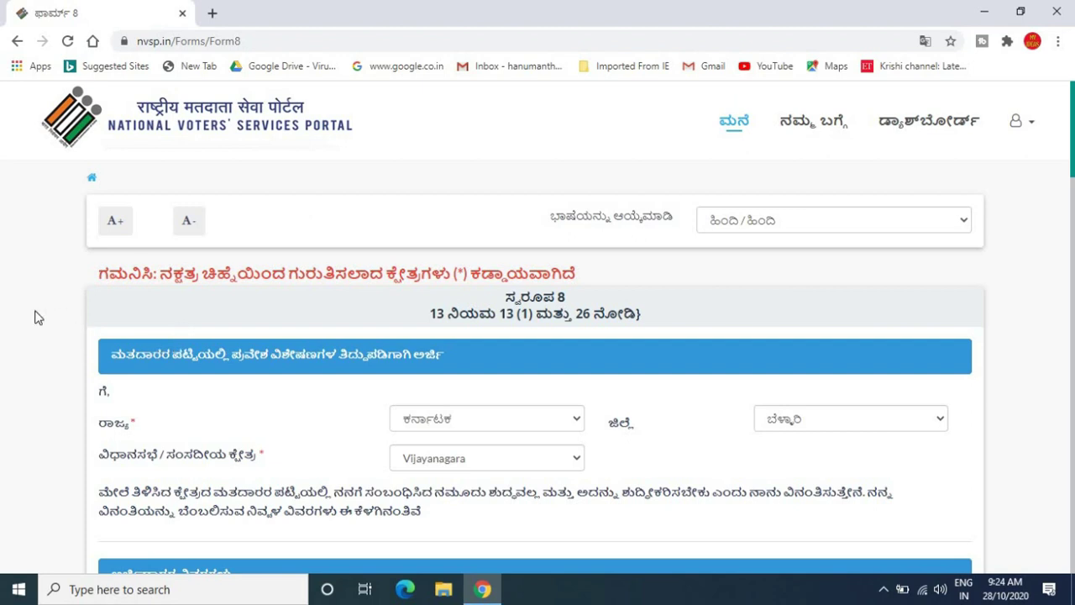
scroll(35, 318, down, 1)
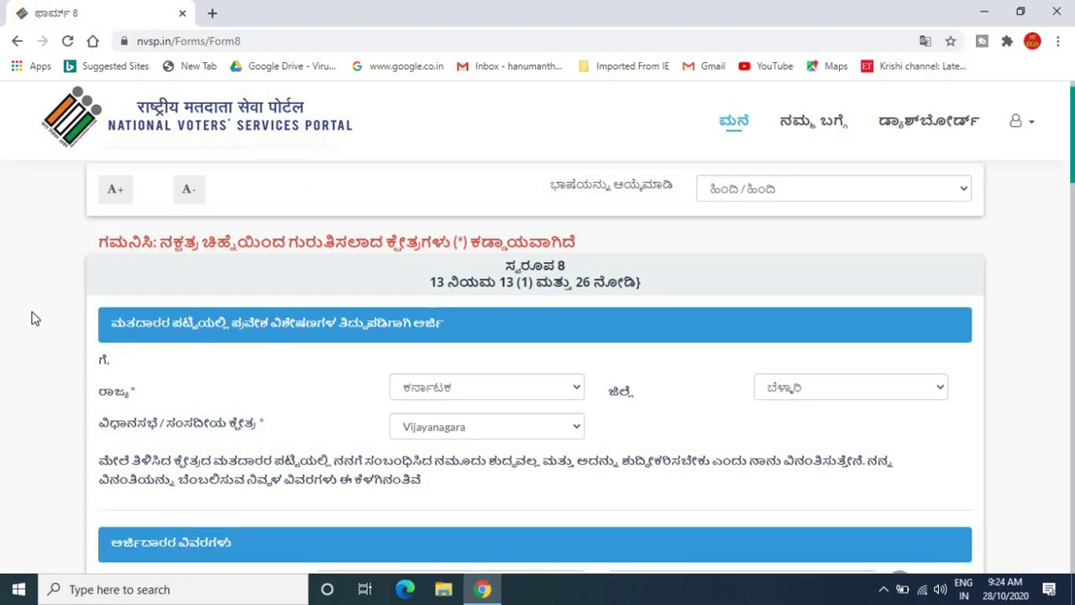
scroll(35, 318, down, 1)
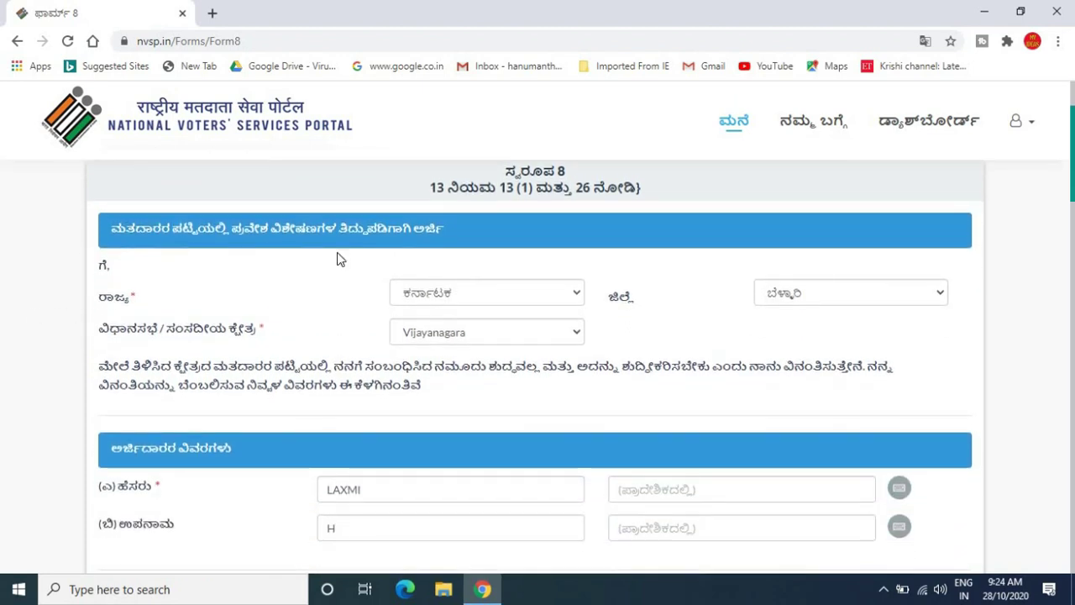
click(477, 300)
click(477, 300)
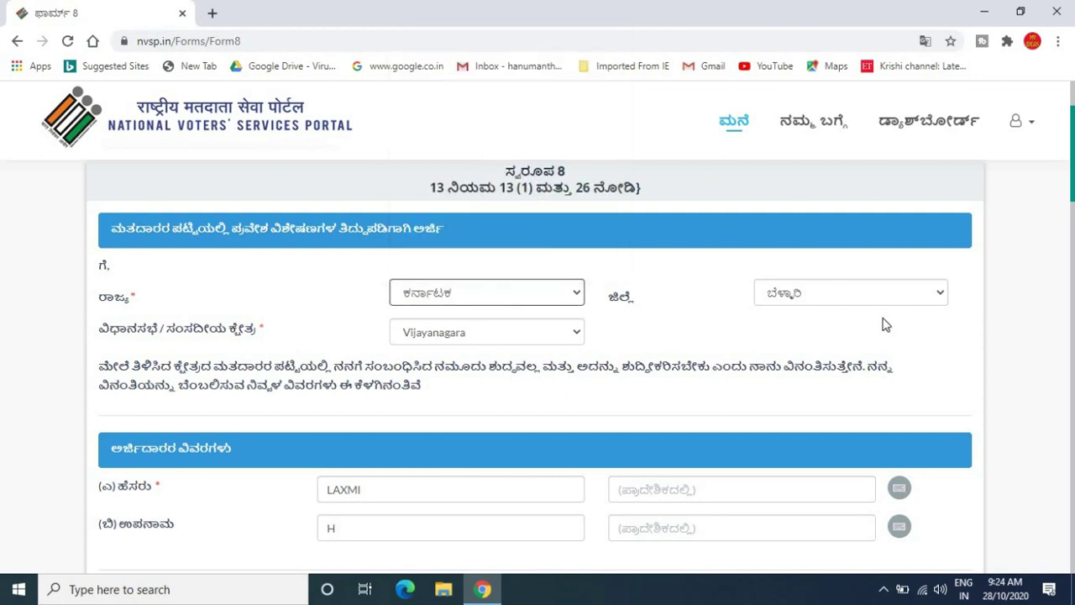
click(835, 298)
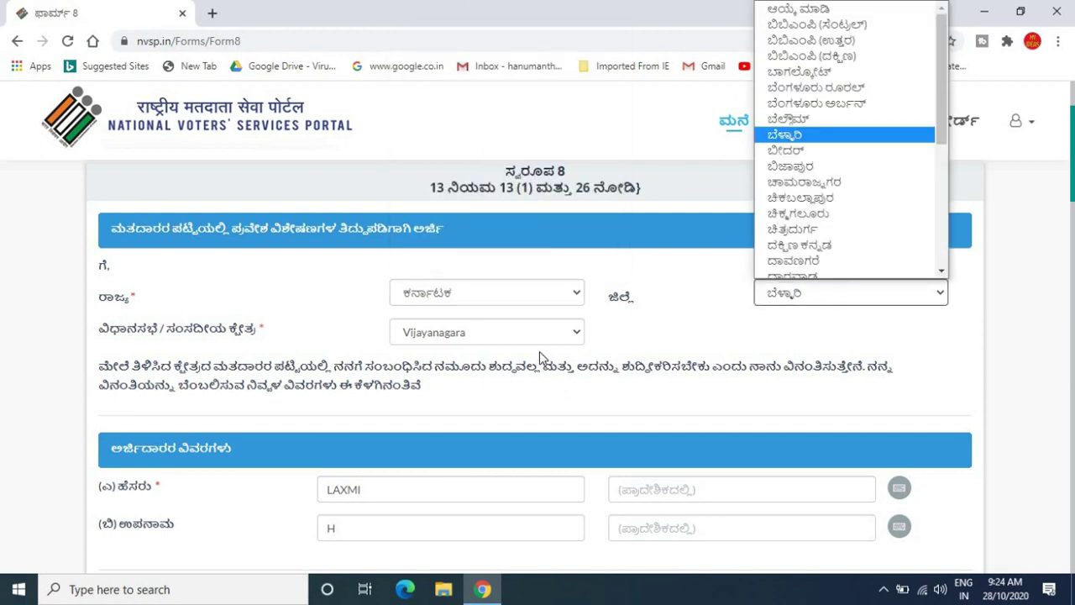
click(514, 333)
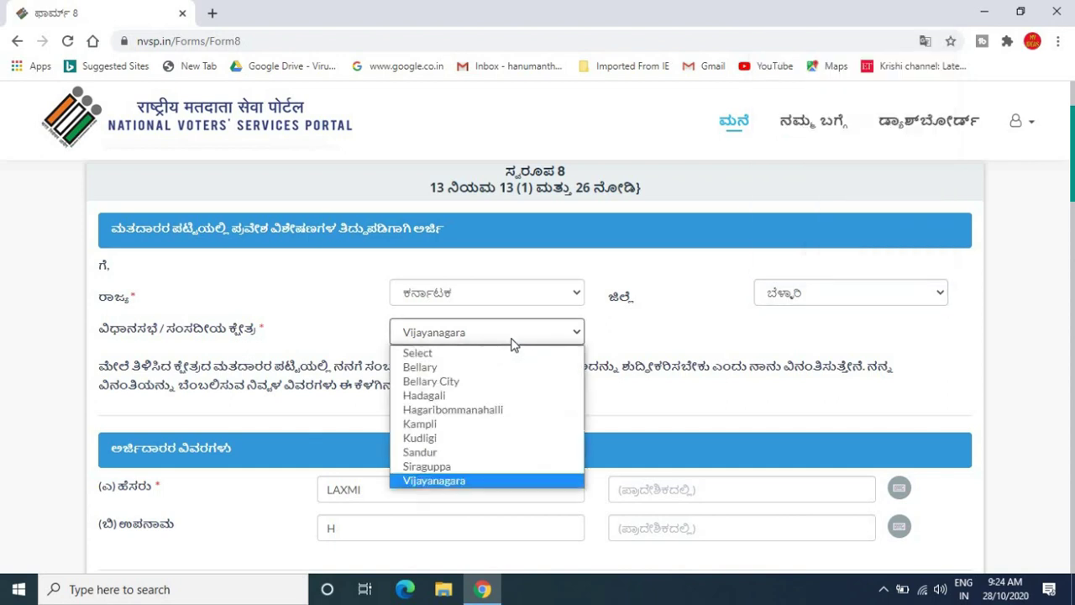
click(514, 342)
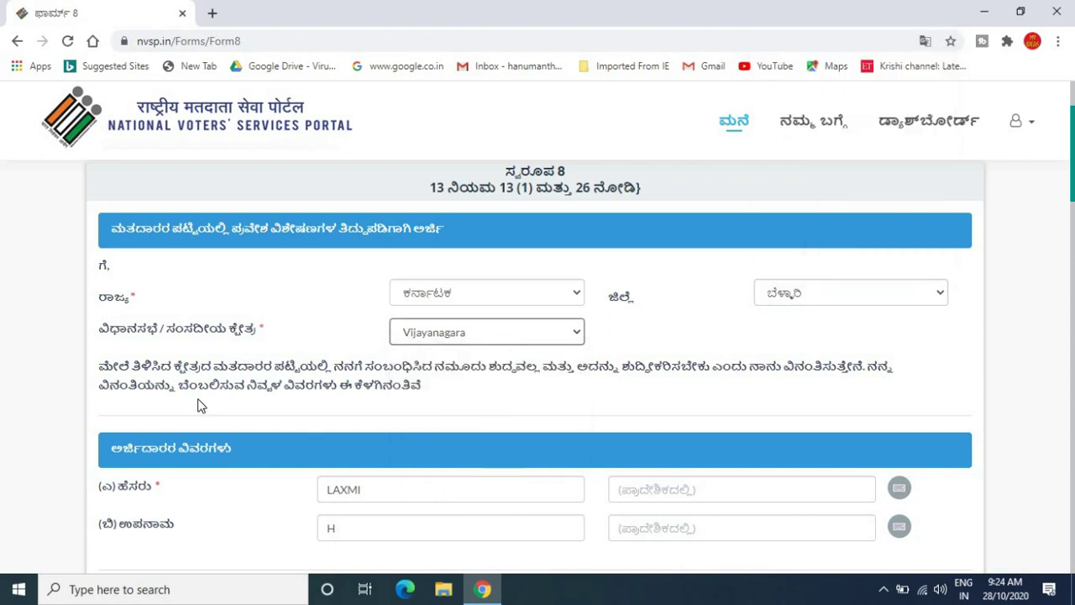
click(29, 458)
scroll(30, 459, down, 3)
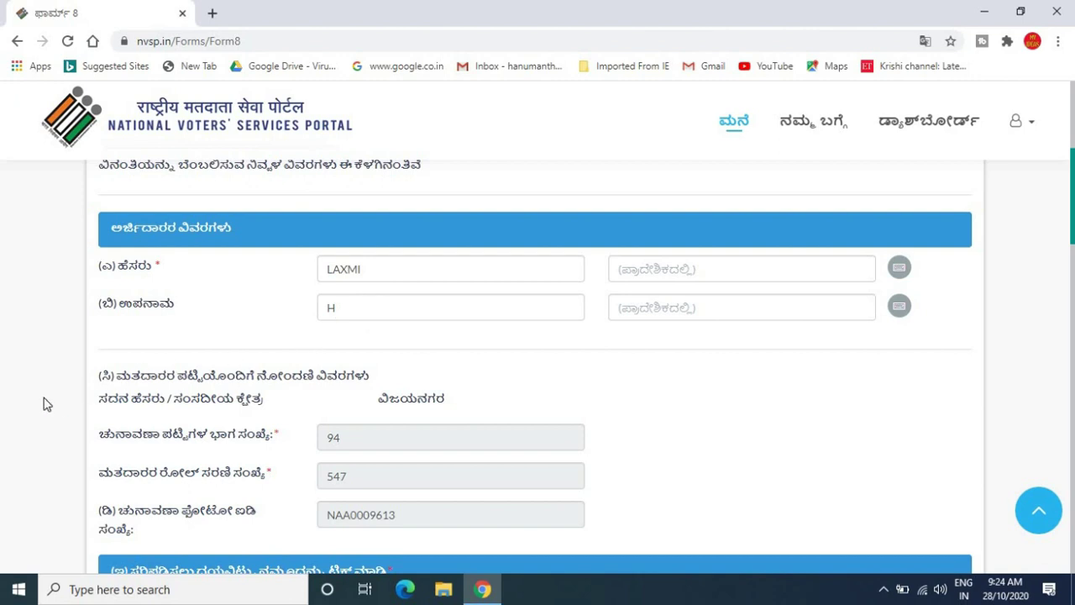
scroll(46, 404, down, 4)
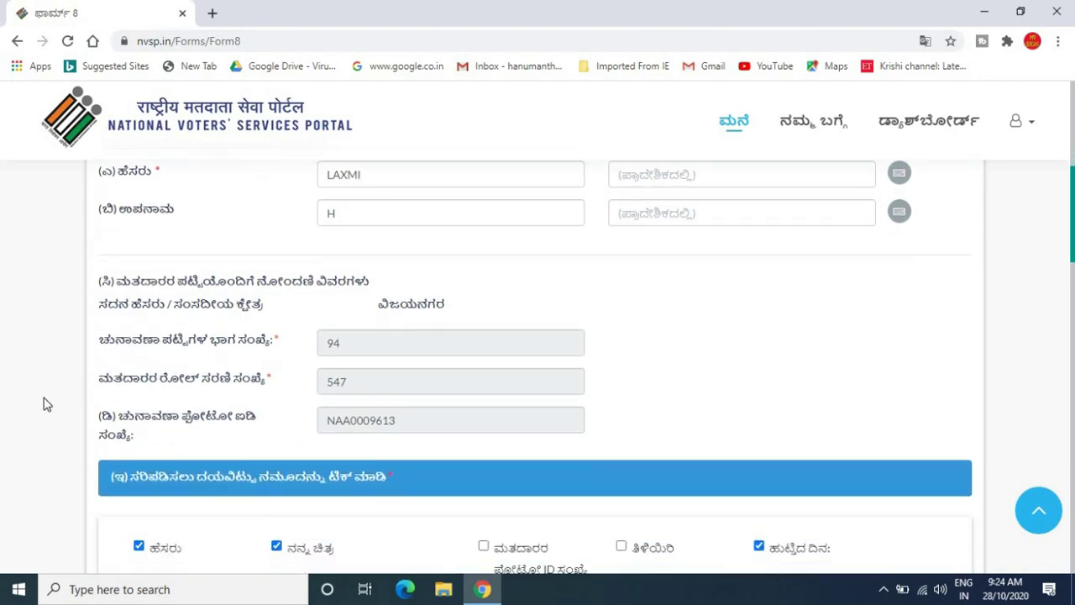
scroll(46, 404, down, 2)
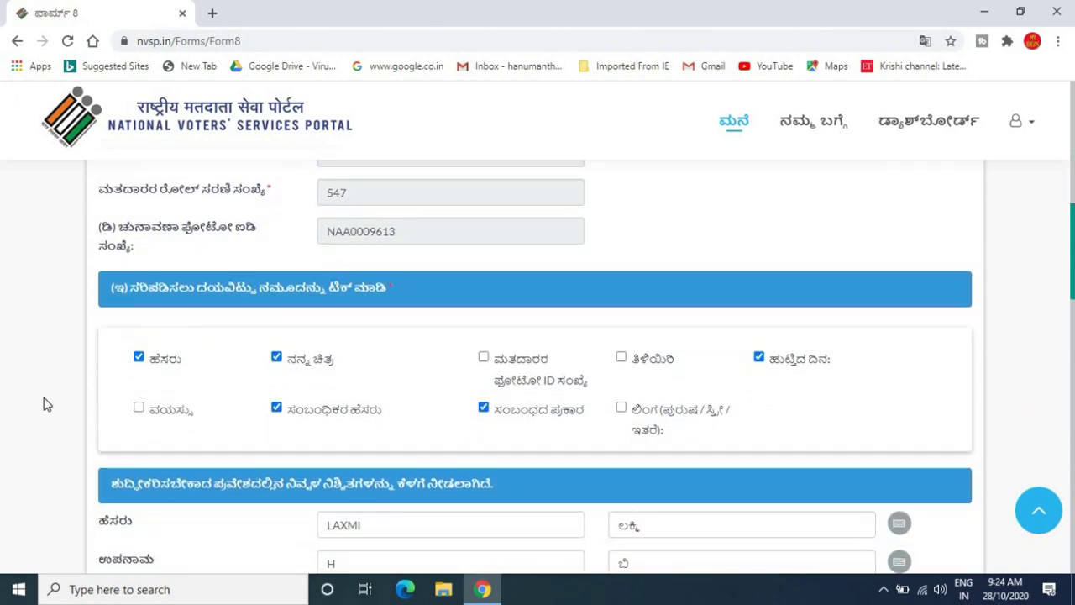
scroll(46, 404, down, 1)
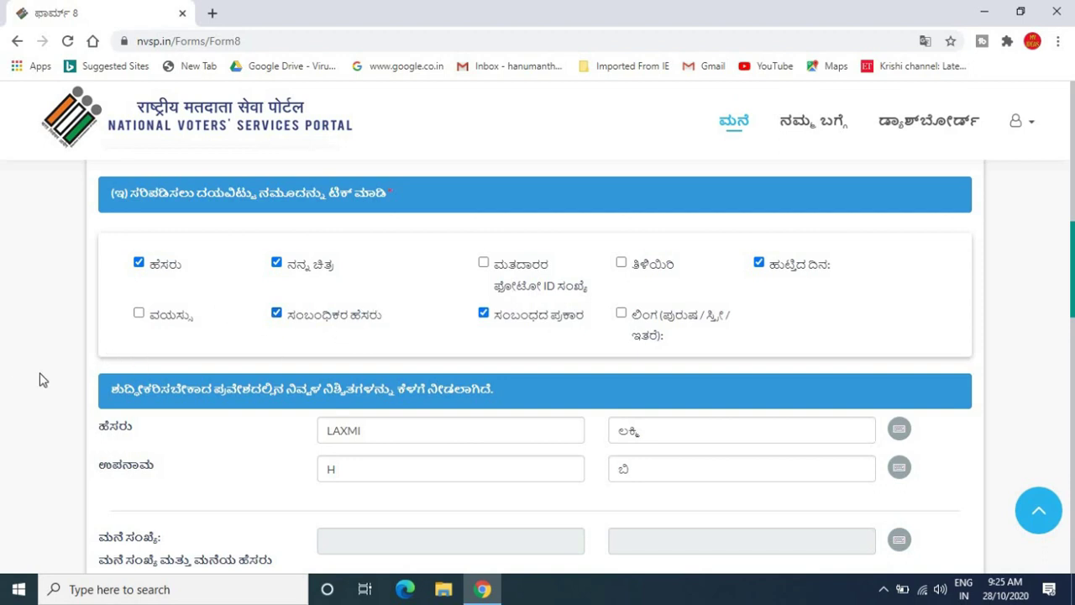
scroll(40, 379, down, 2)
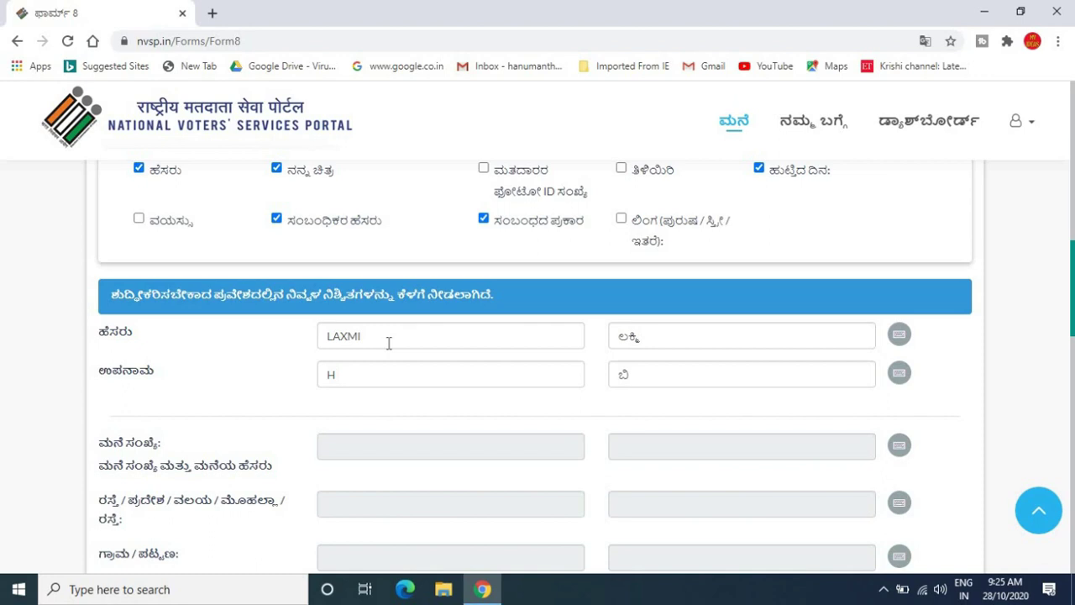
- Enter the corrected English name and check the Kannada transliteration with the on-screen keyboard
click(389, 342)
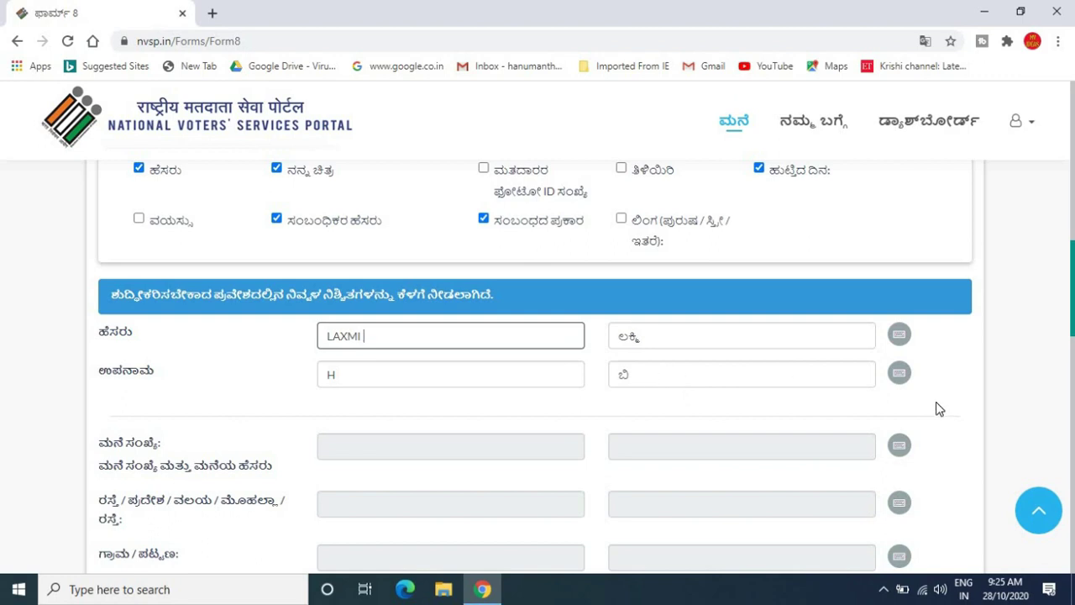
click(900, 374)
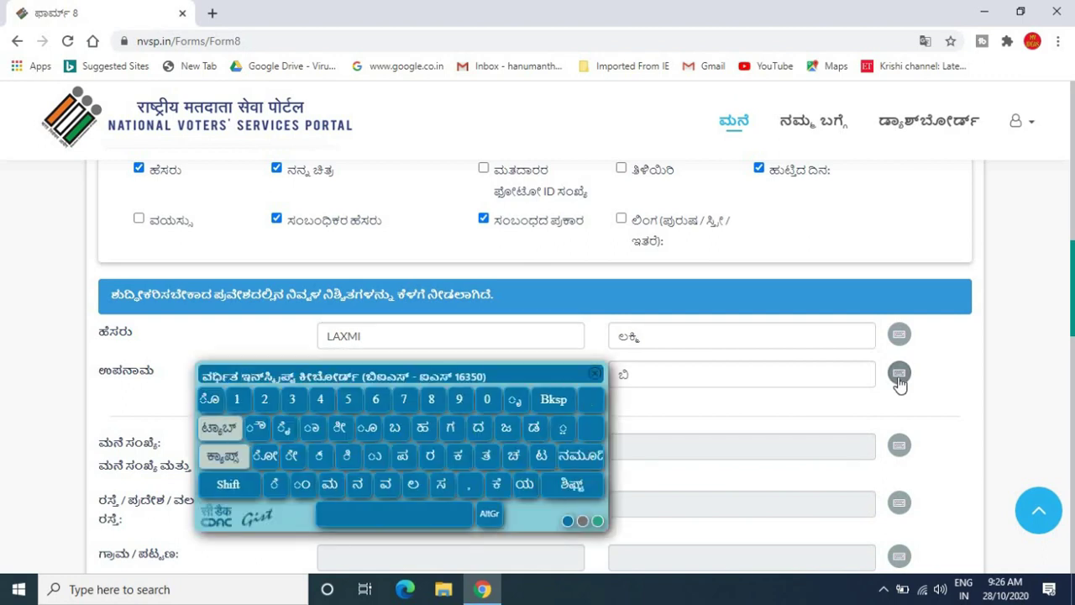
click(595, 376)
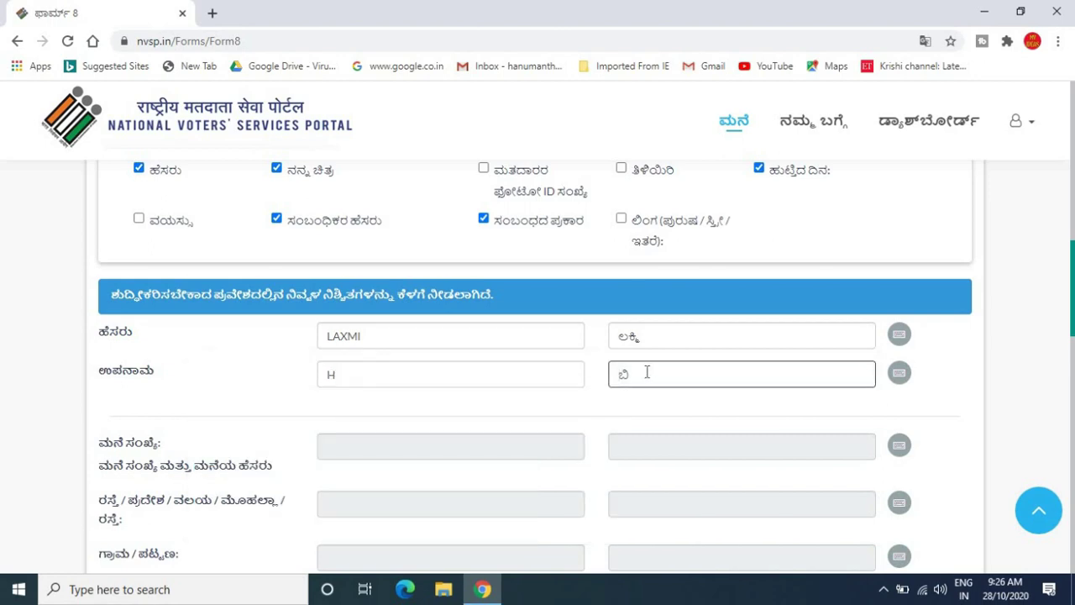
- Search 'kannada typing' in a new tab and open the kannada.indiatyping.com converter
click(213, 16)
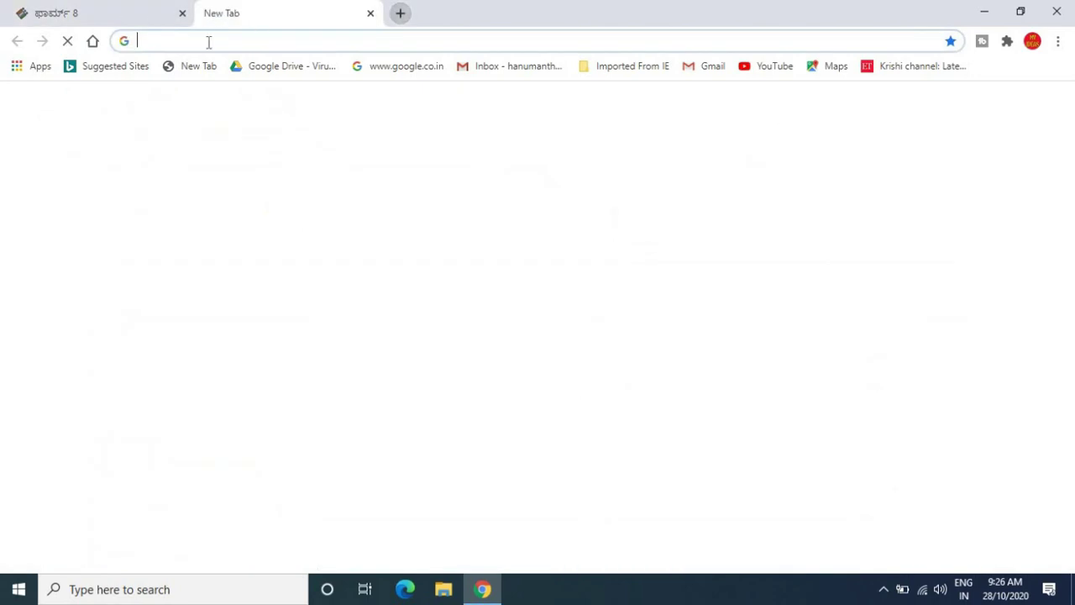
click(212, 41)
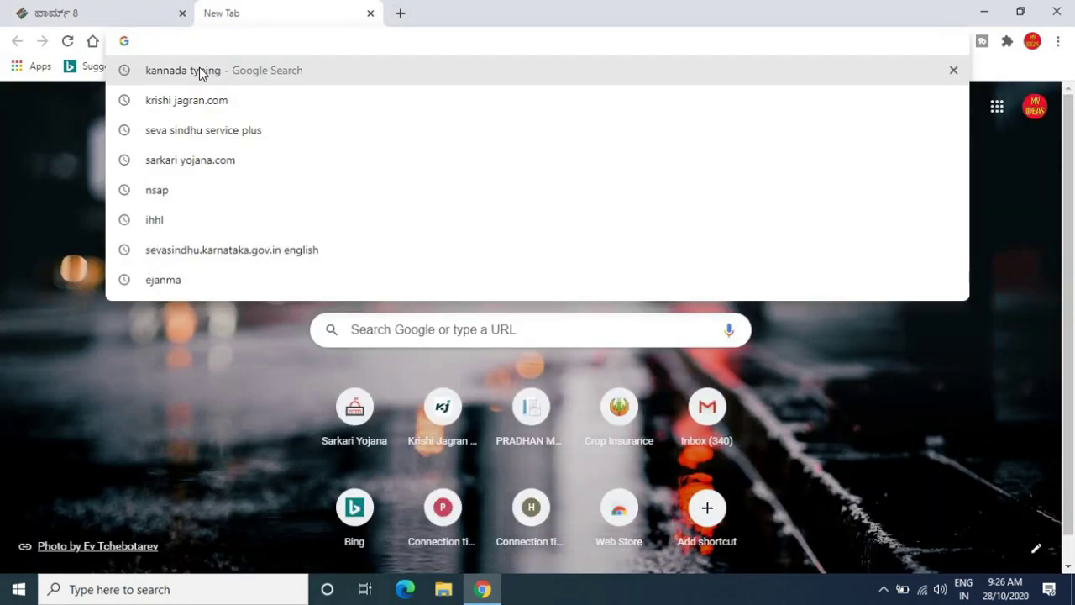
click(201, 71)
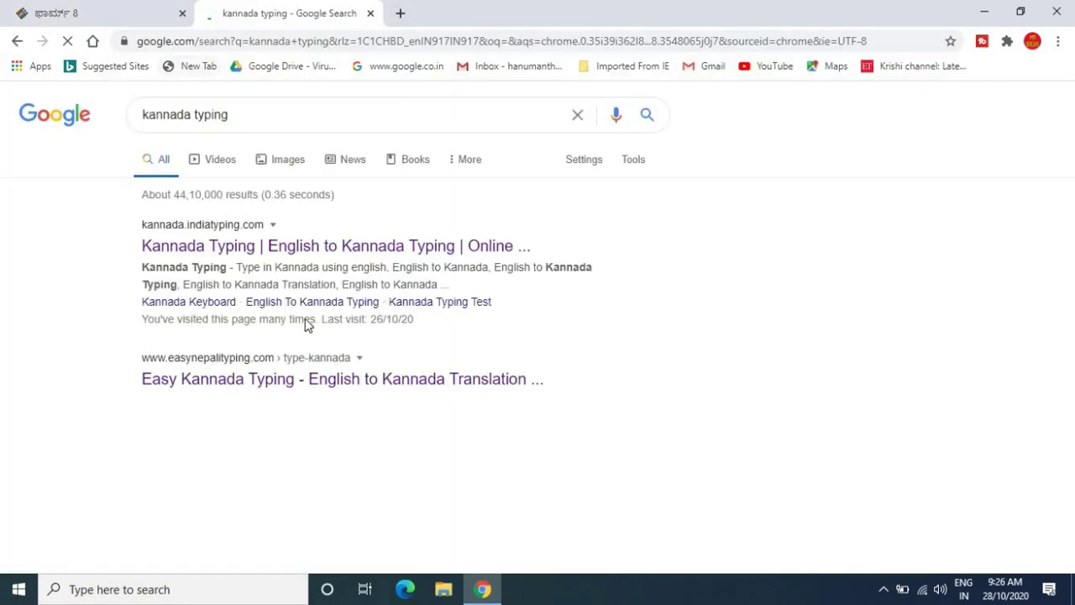
click(324, 246)
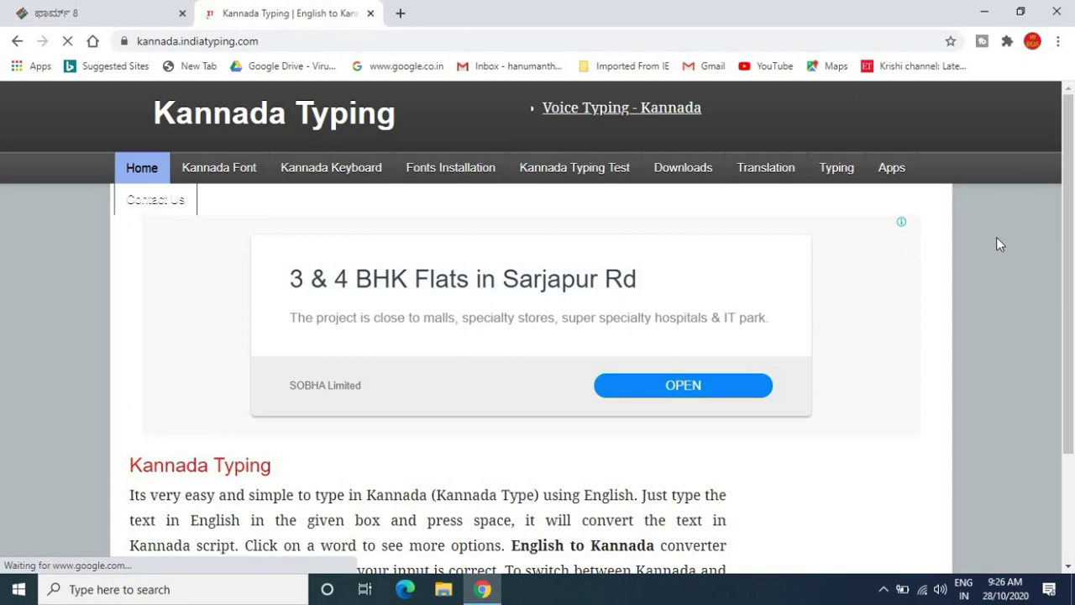
- Convert 'HECH' to Kannada script in the converter and select the result
scroll(997, 237, down, 5)
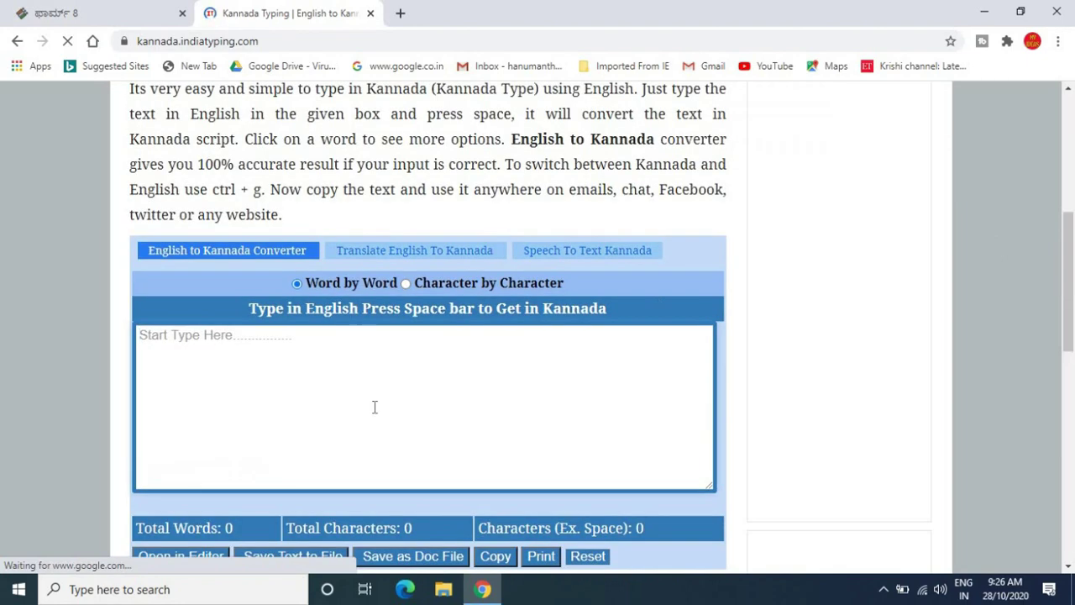
click(225, 382)
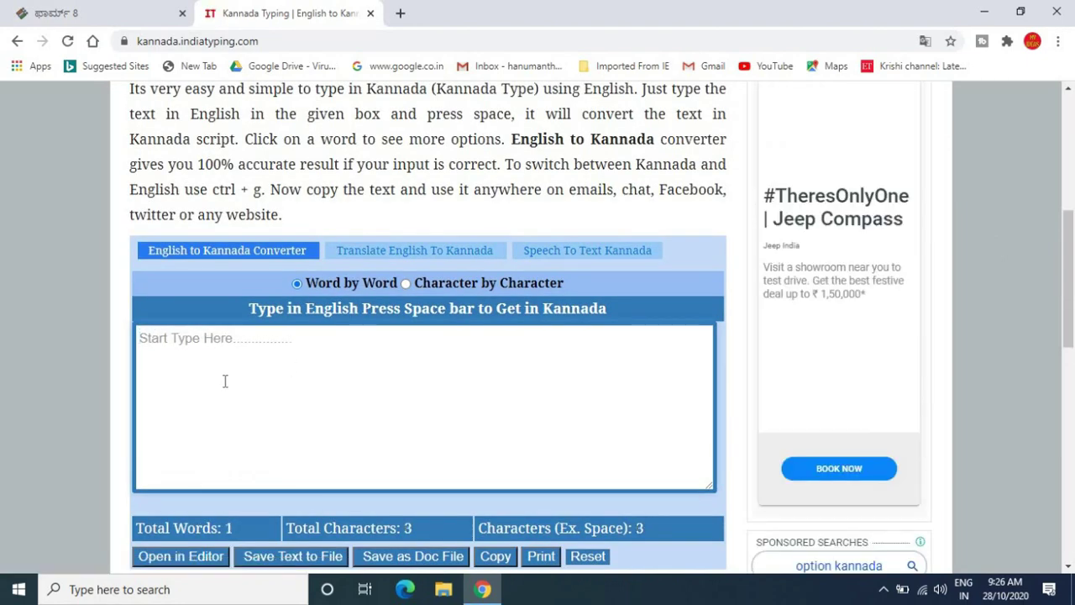
text(HECH)
drag(140, 337, 177, 339)
key(ctrl+c)
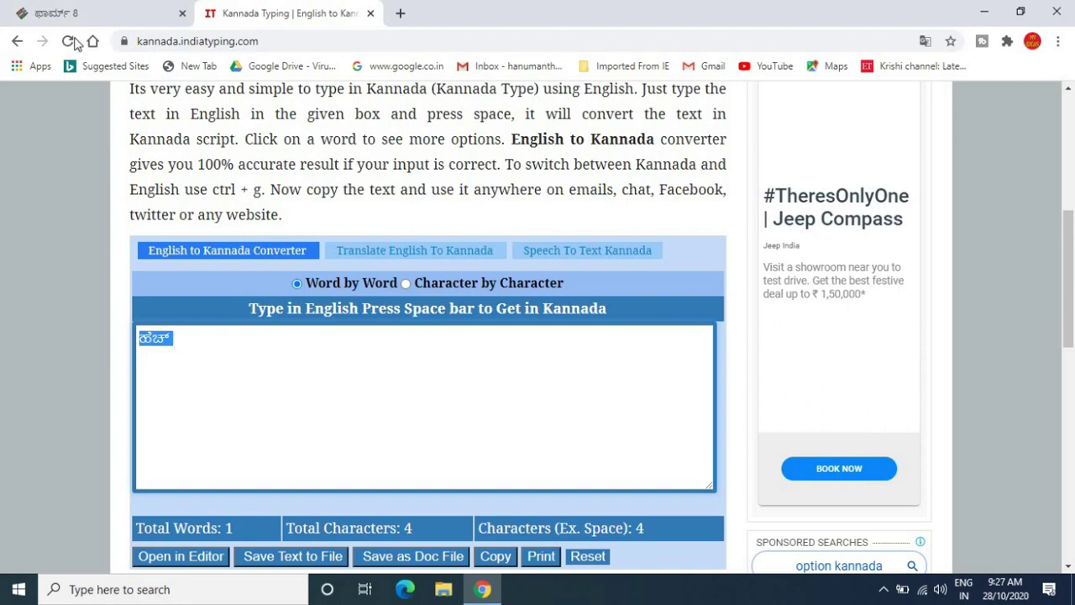
click(98, 20)
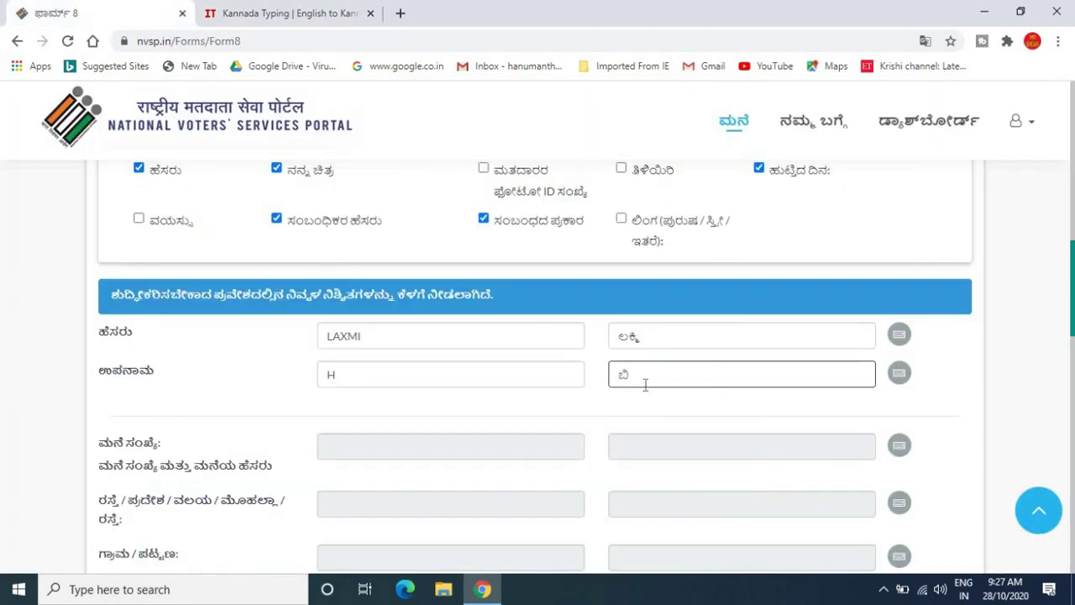
- Replace the wrong Kannada surname with the copied Kannada text
key(BackSpace)
key(BackSpace)
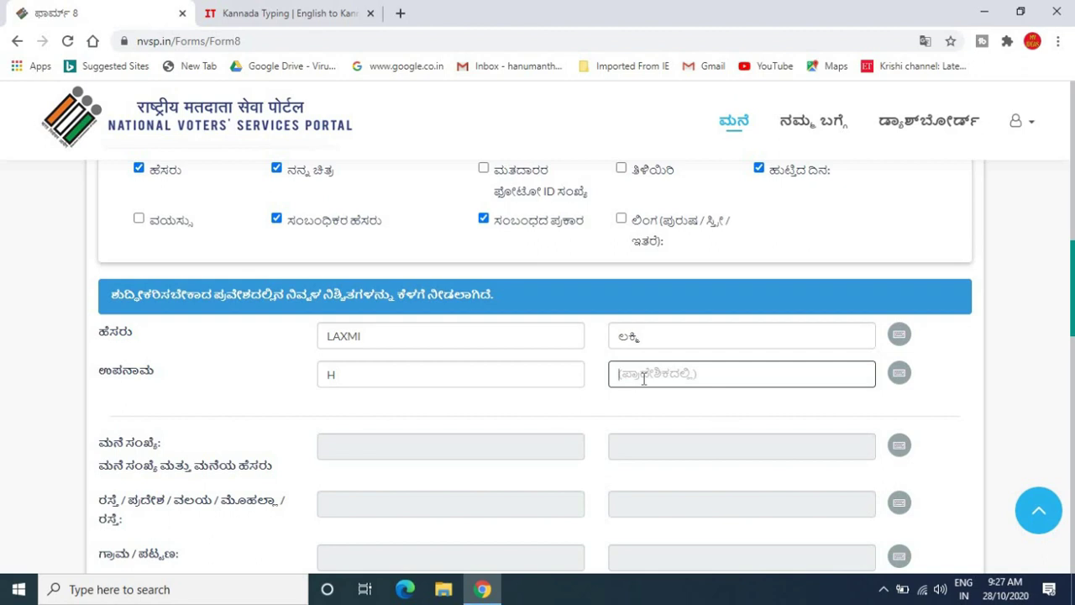
key(ctrl+v)
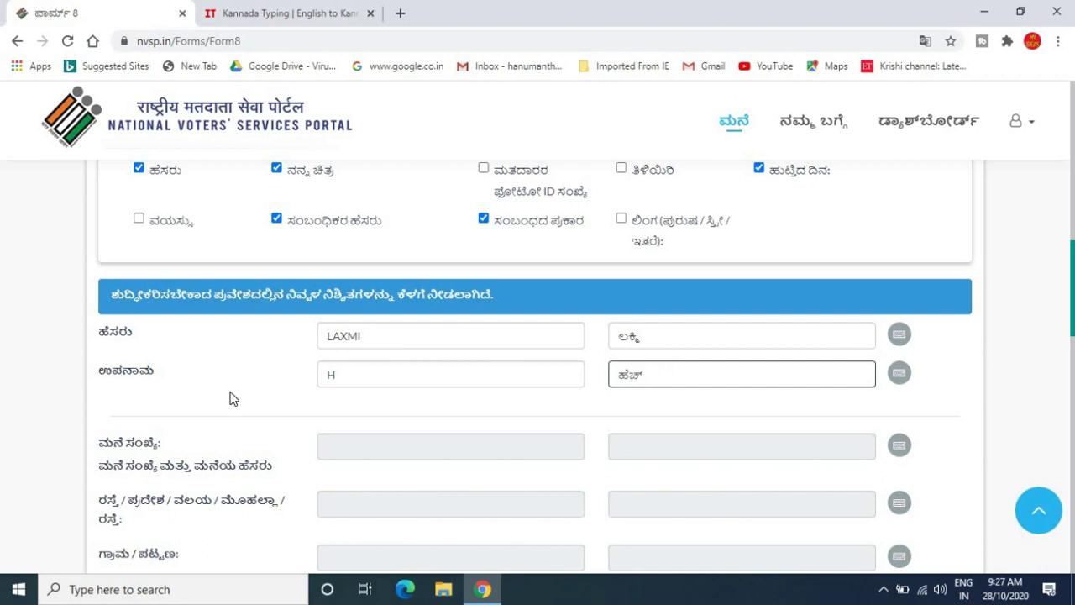
click(51, 404)
- Open the birth-date calendar and close it without picking a date
scroll(51, 404, down, 2)
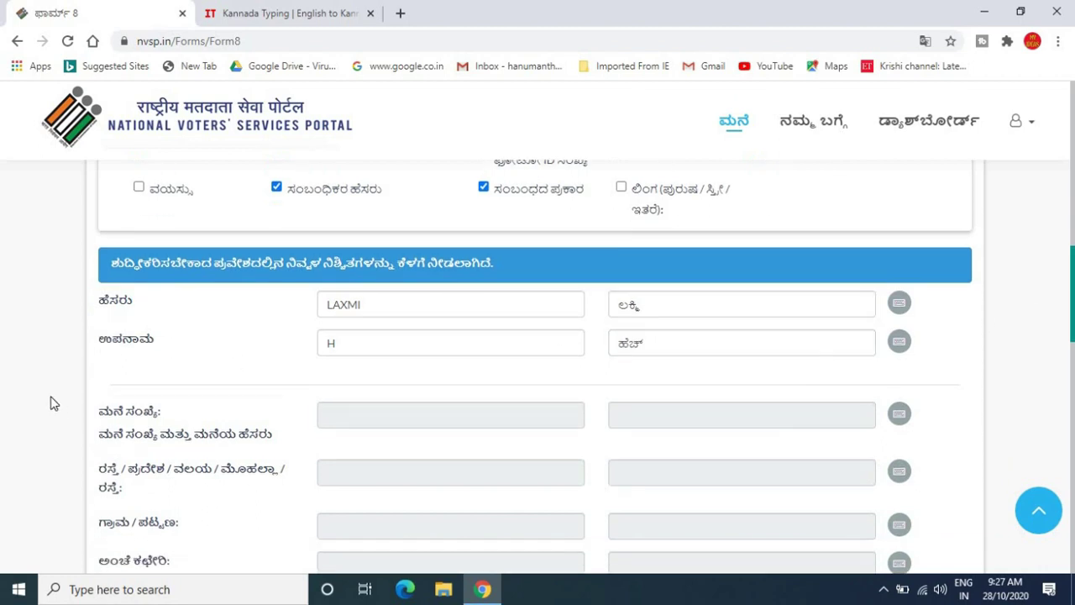
scroll(50, 405, down, 1)
scroll(50, 404, down, 2)
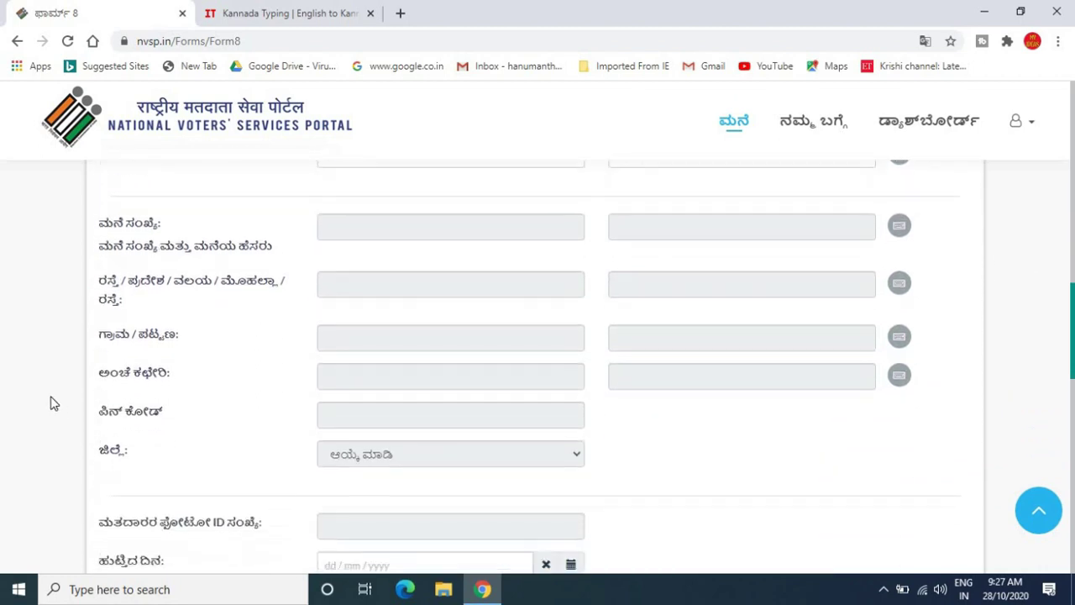
scroll(50, 404, down, 2)
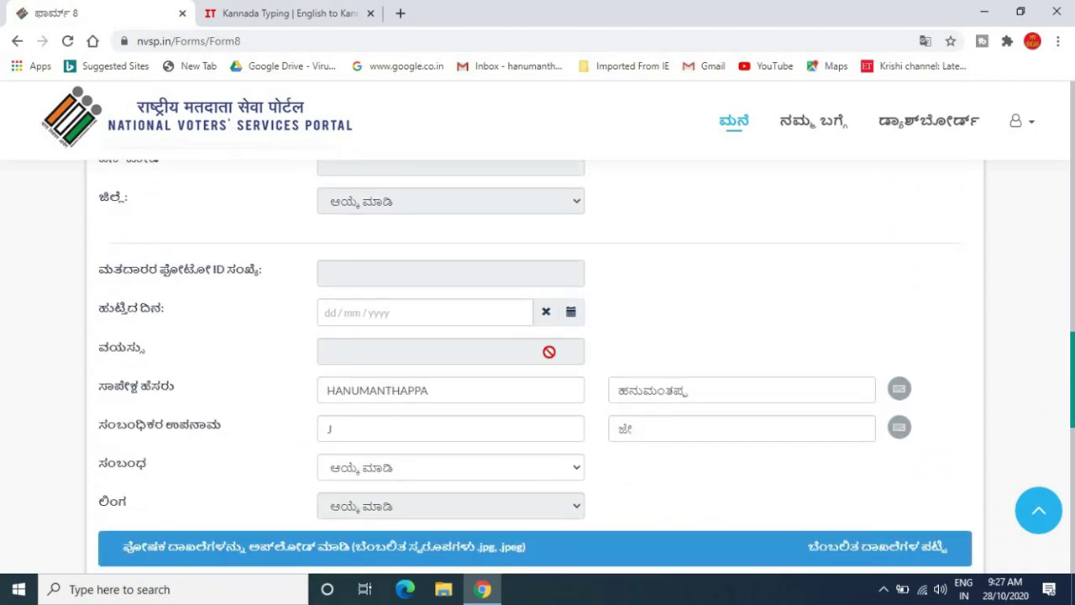
click(571, 312)
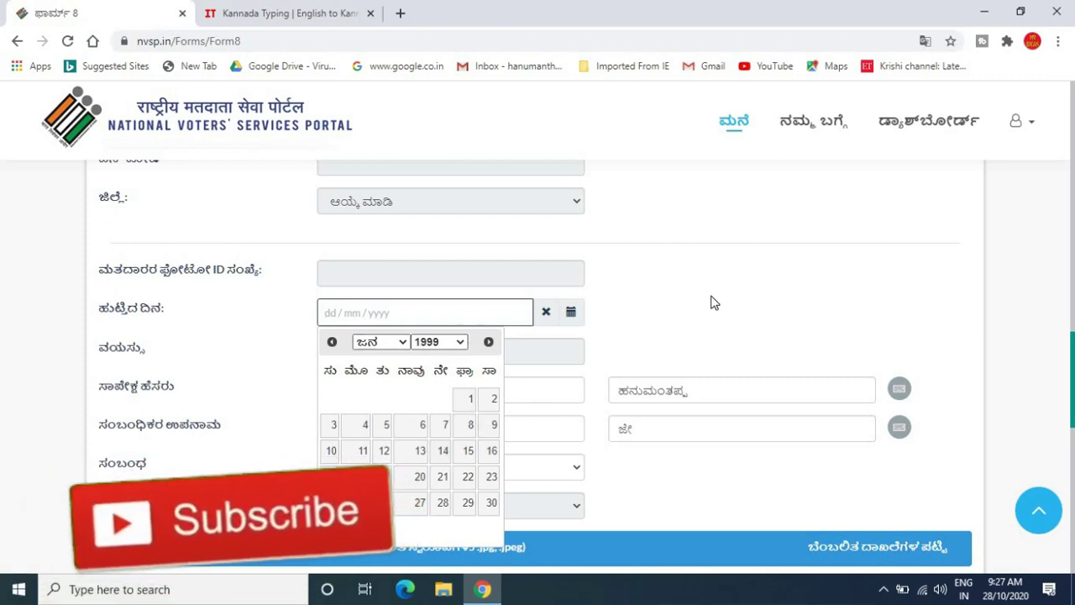
click(672, 306)
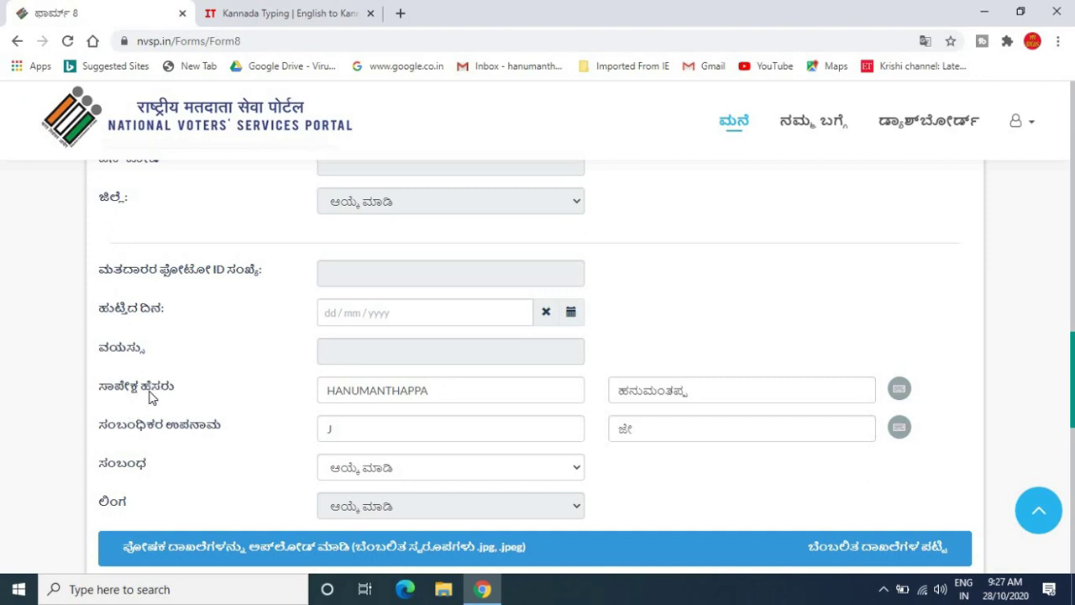
- Check the relative's name and surname entries, dismissing the address suggestions
click(449, 390)
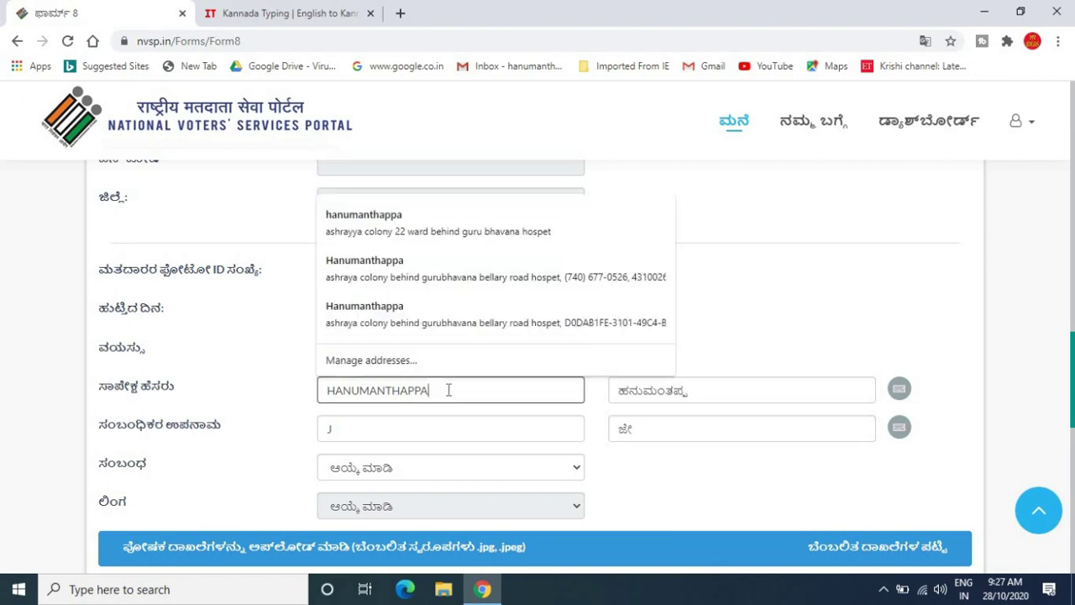
drag(430, 484, 359, 432)
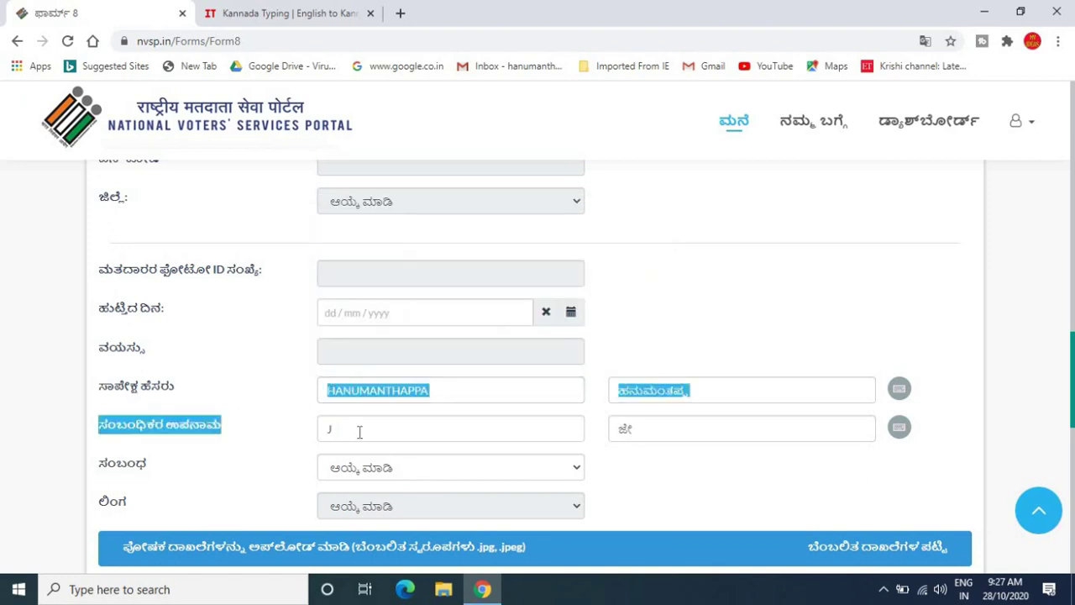
click(360, 431)
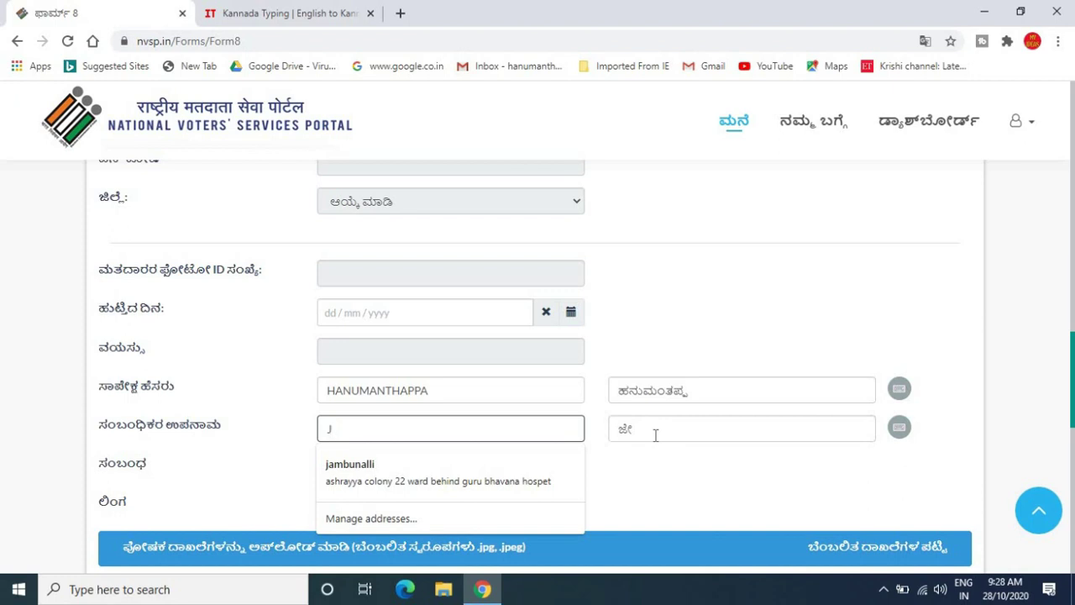
click(4, 490)
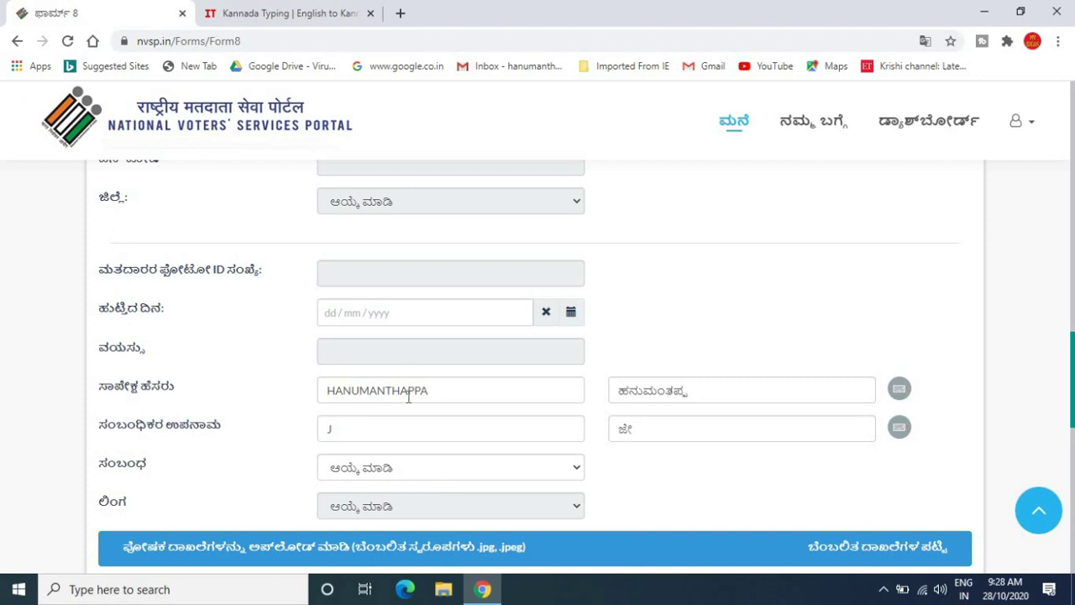
- Set the relation type to ಗಂಡ (husband)
click(409, 475)
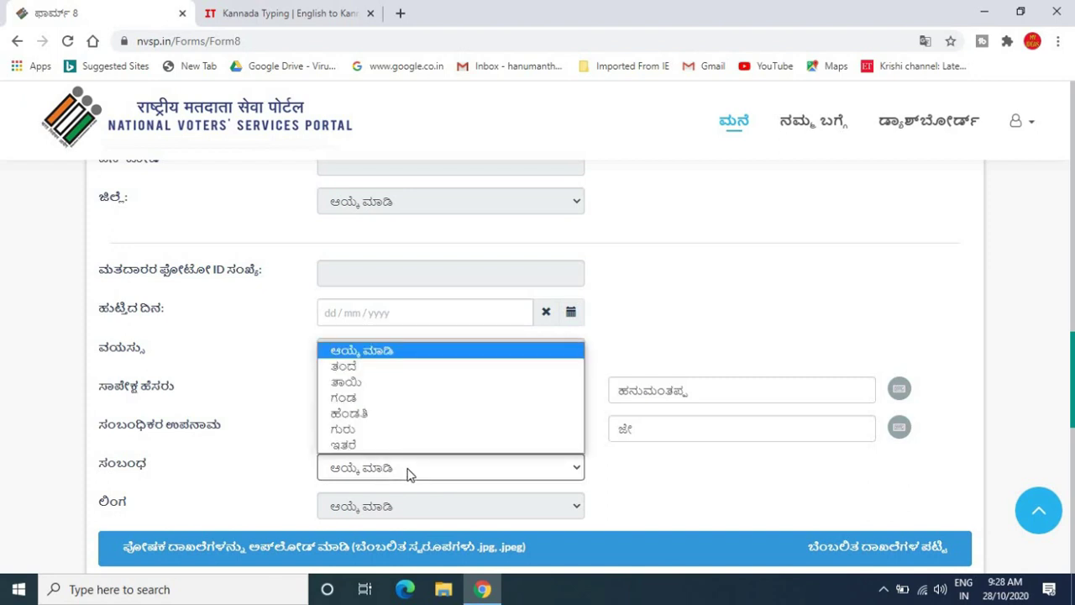
click(346, 398)
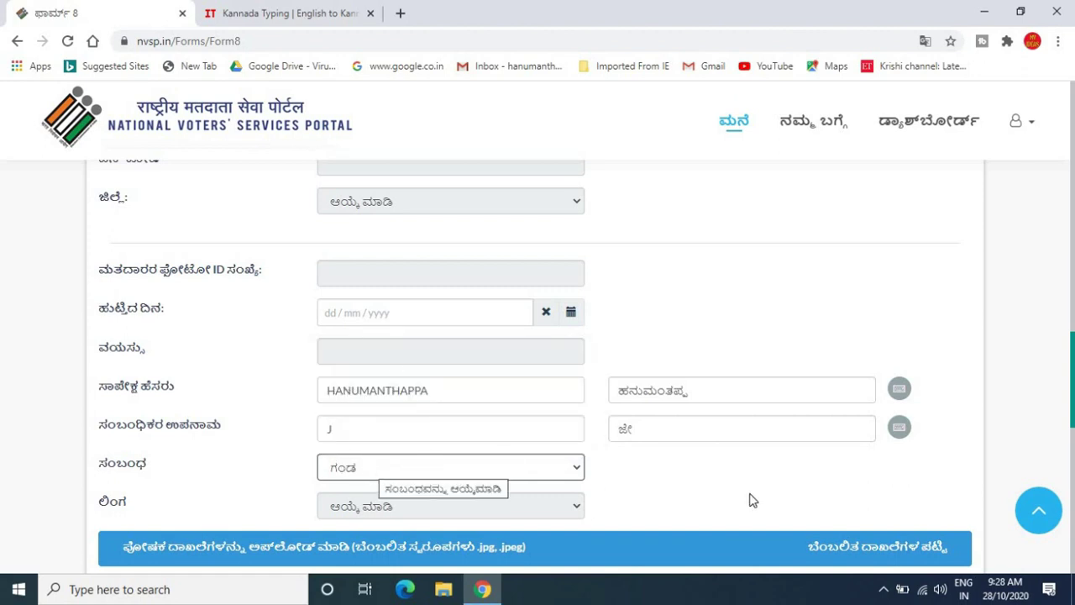
click(723, 475)
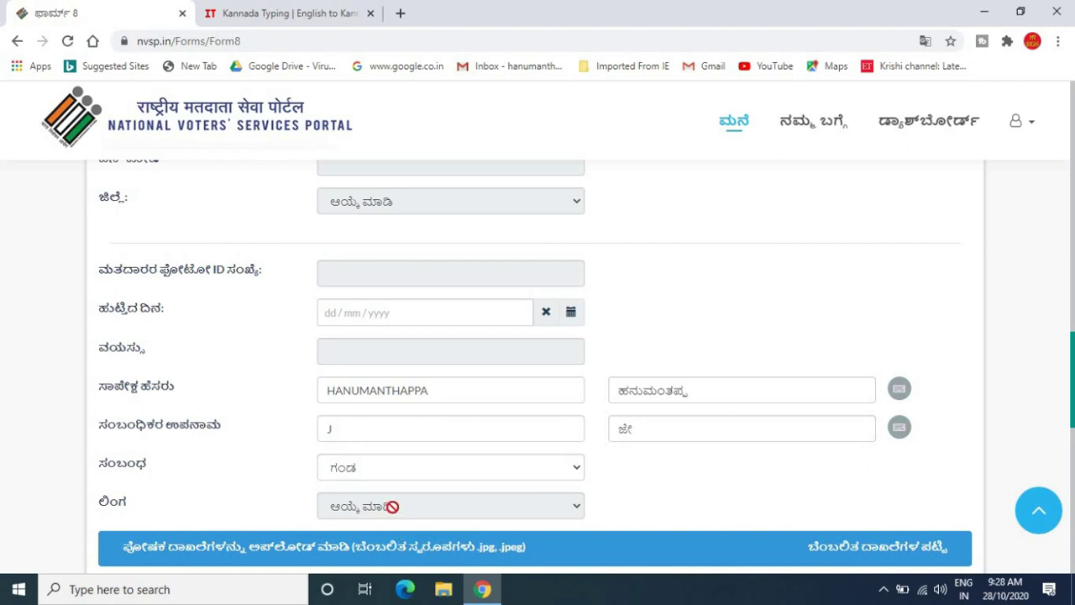
scroll(668, 494, down, 3)
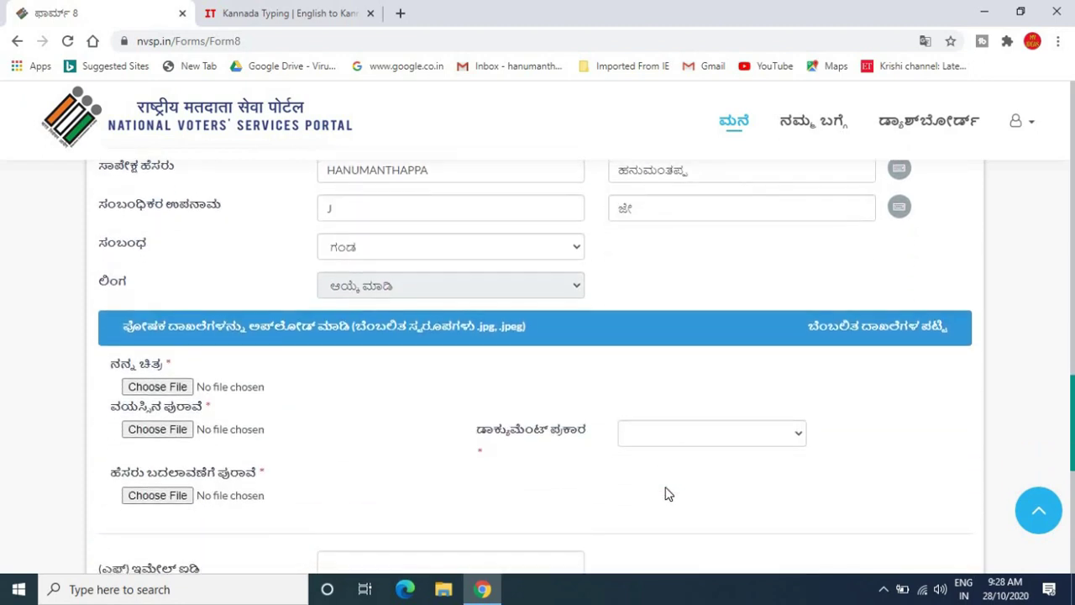
- Try the photo Choose File button and cancel without selecting a file
scroll(668, 494, down, 2)
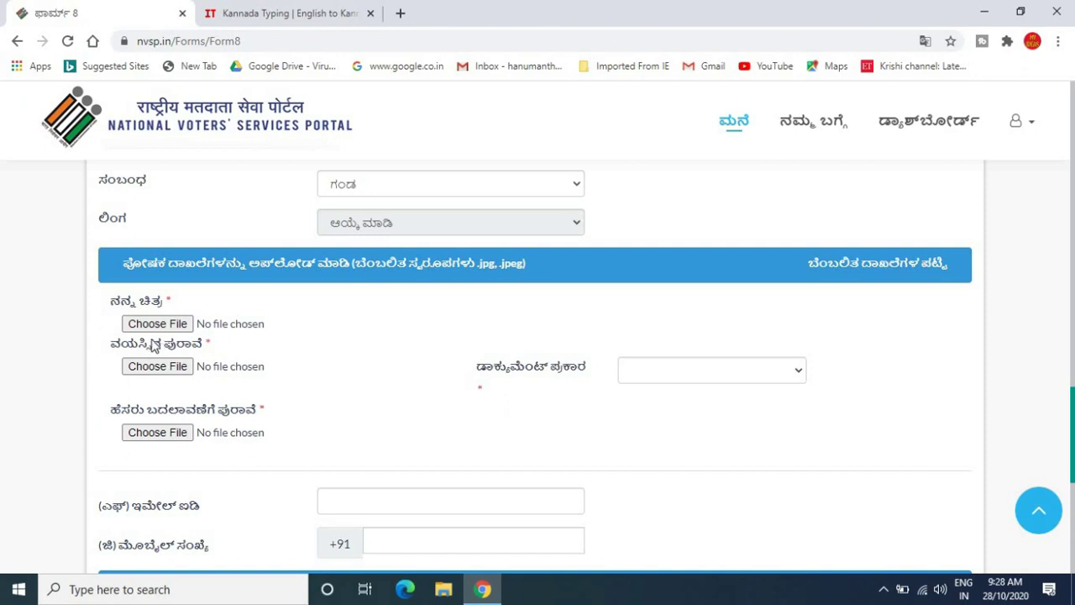
click(165, 327)
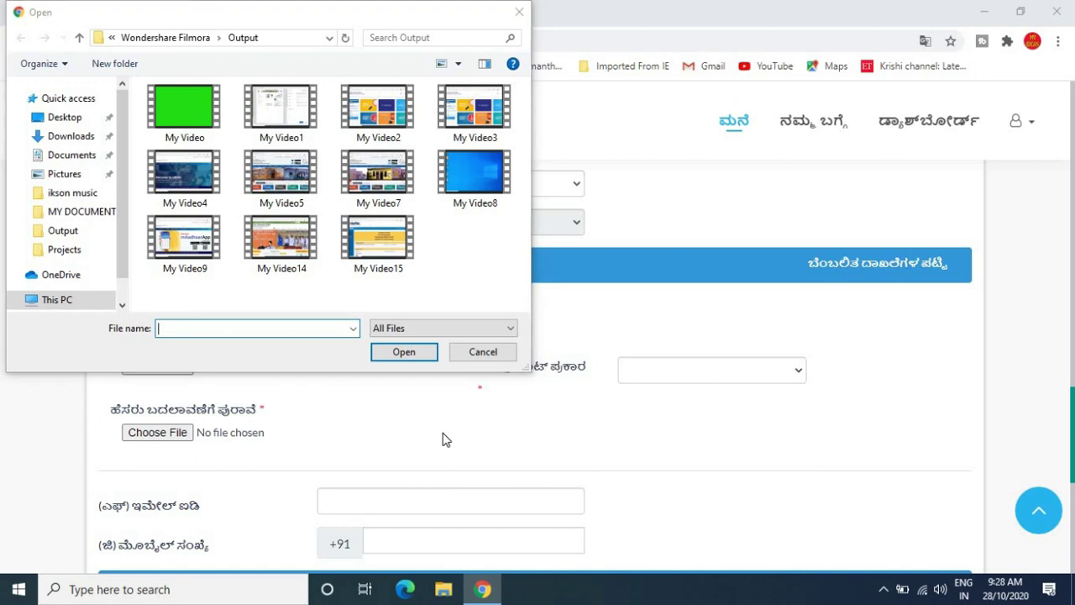
click(484, 352)
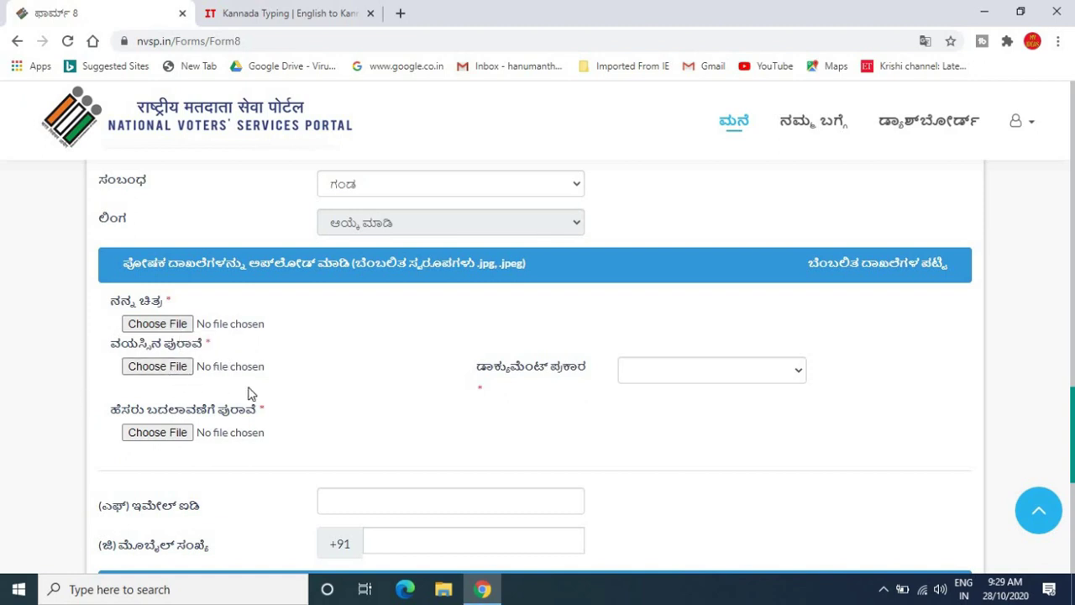
- Set the age-proof document type to ಪ್ಯಾನ್ ಕಾರ್ಡ್ (PAN card), cancelling the file picker
click(176, 372)
click(659, 376)
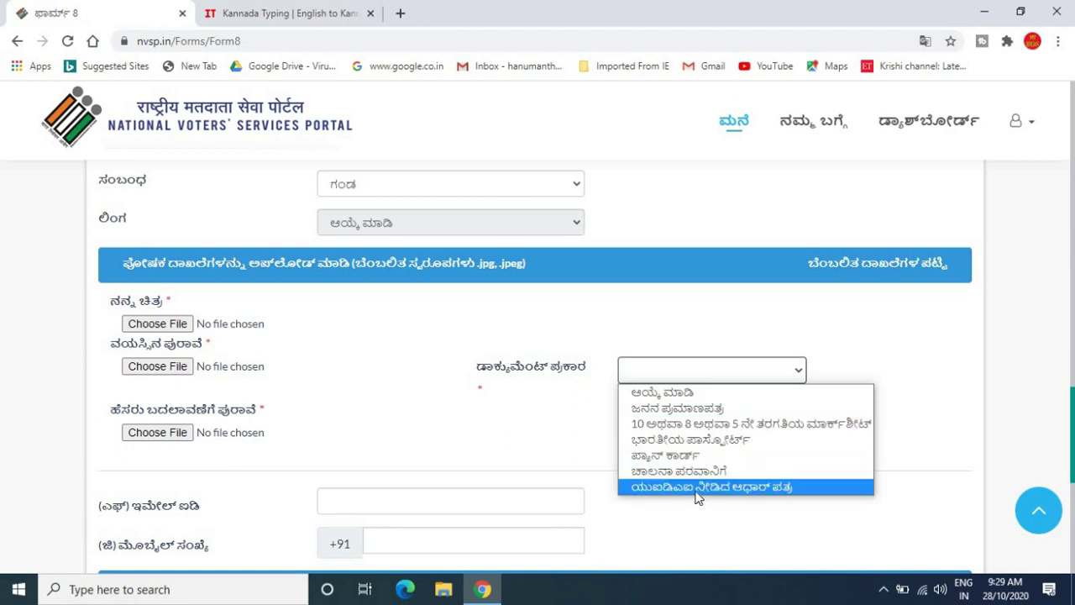
click(672, 455)
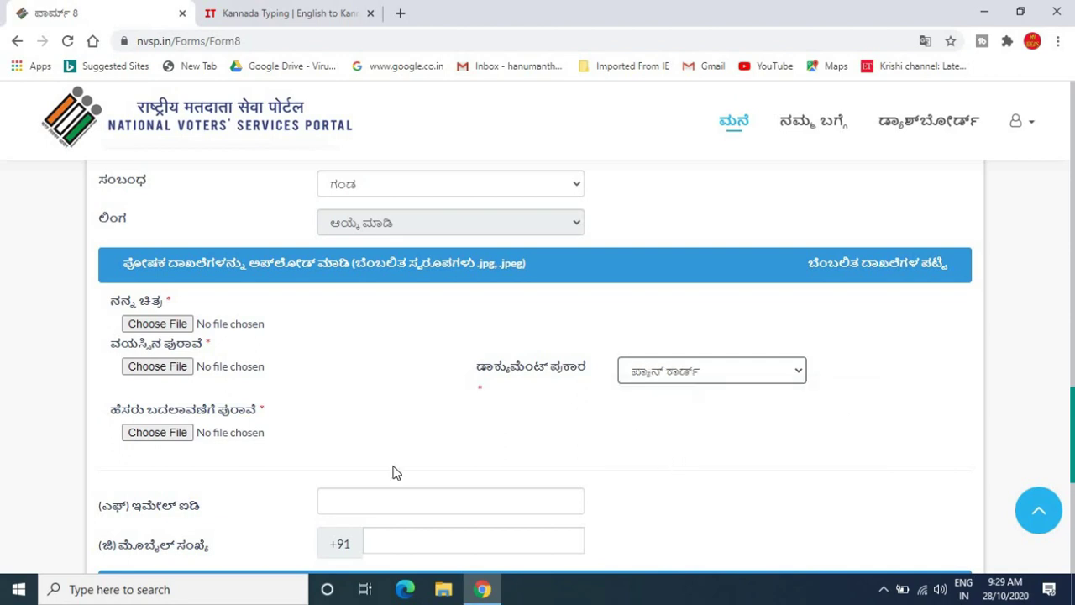
click(162, 368)
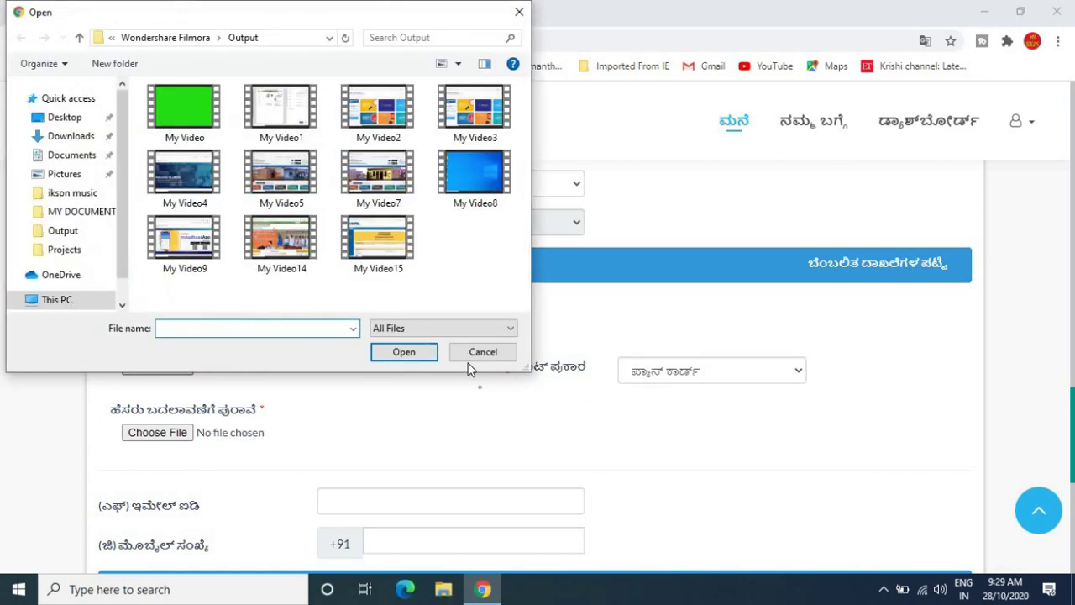
click(481, 352)
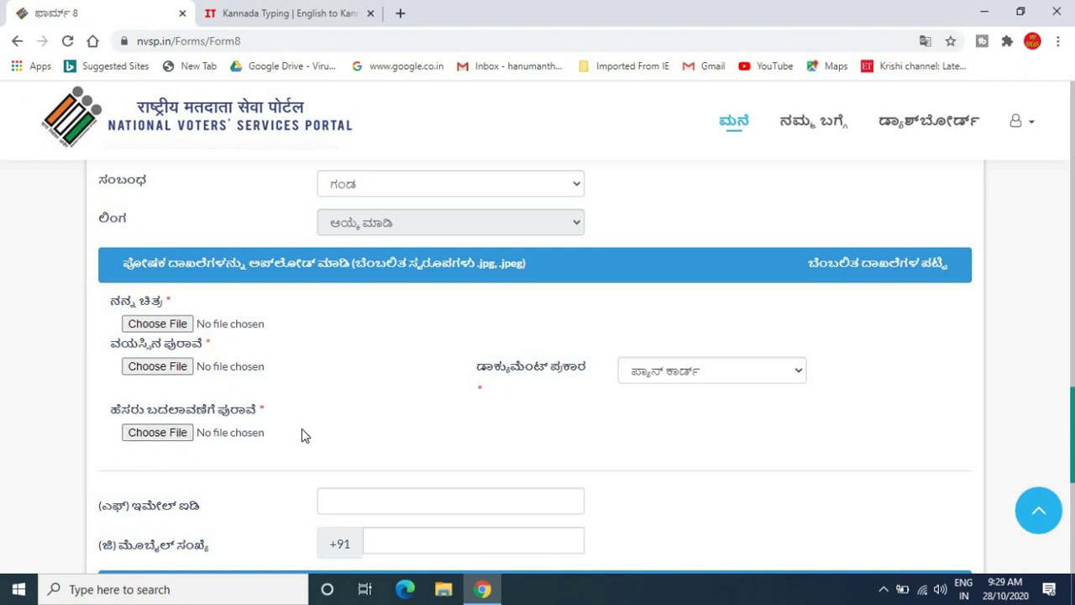
- Try the name-change proof file picker and cancel it
scroll(395, 398, down, 1)
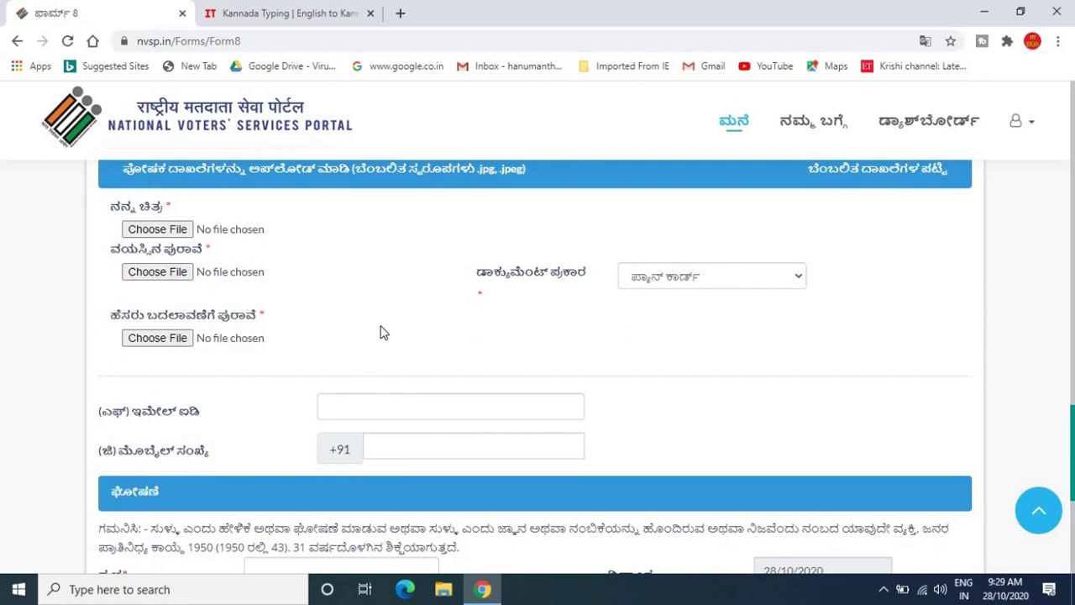
click(179, 345)
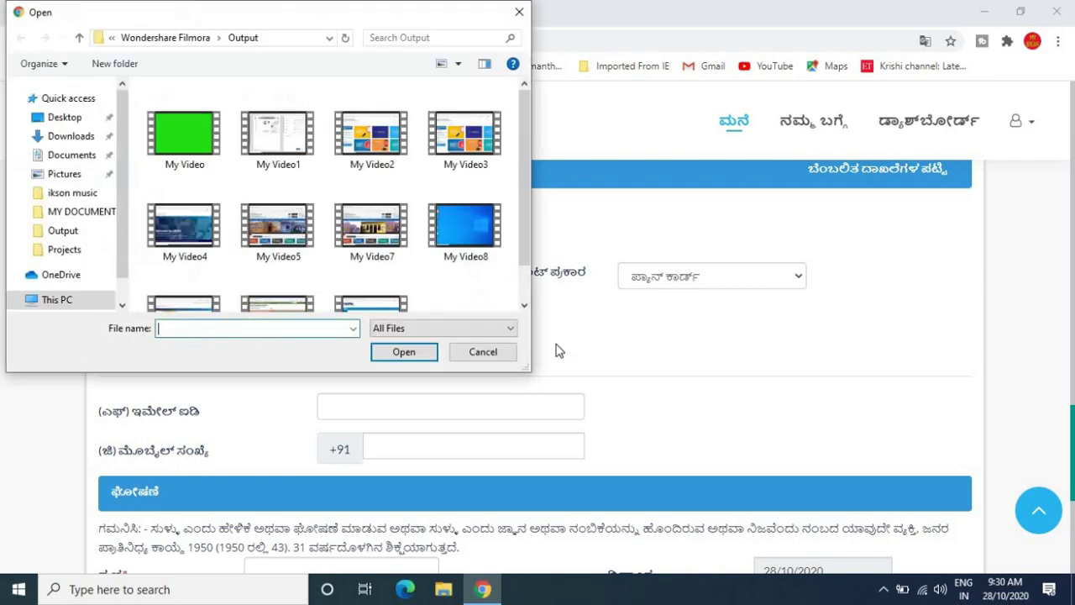
click(484, 353)
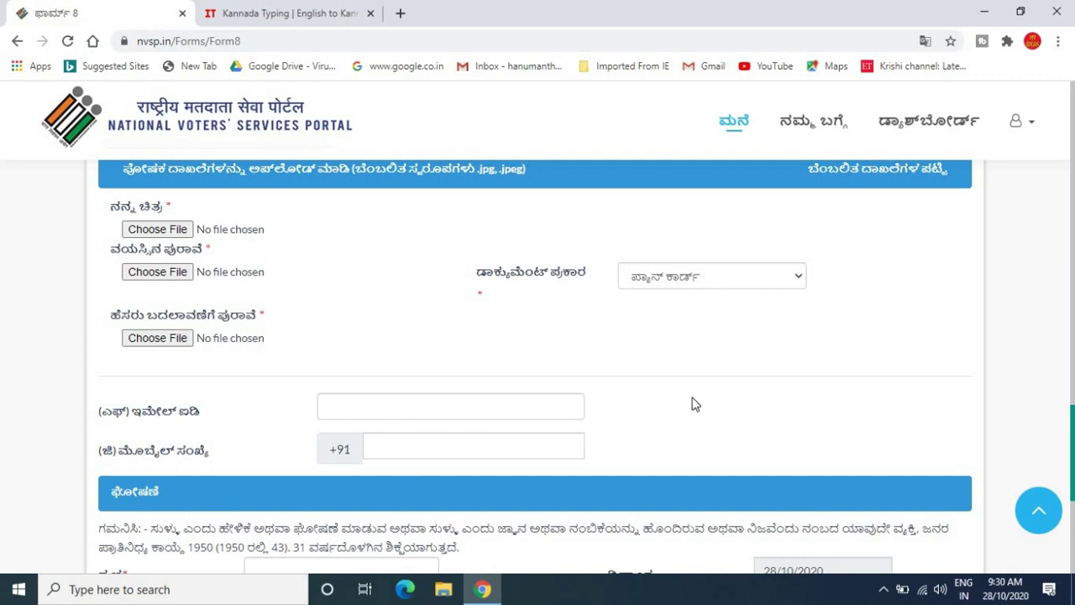
- Enter HOSPET as the declaration's place
scroll(694, 404, down, 2)
scroll(694, 404, down, 2)
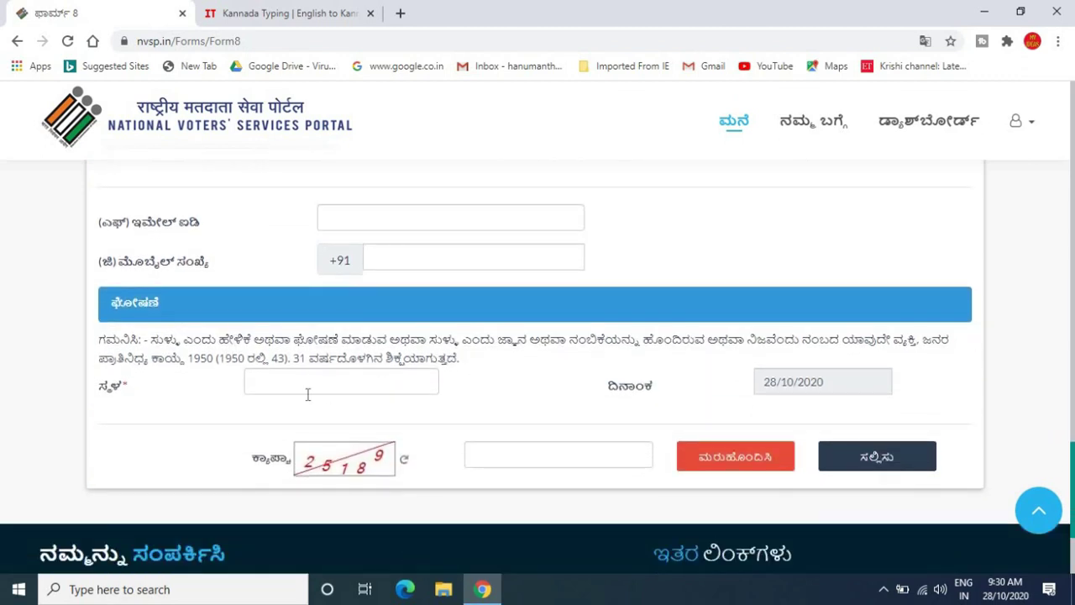
click(293, 382)
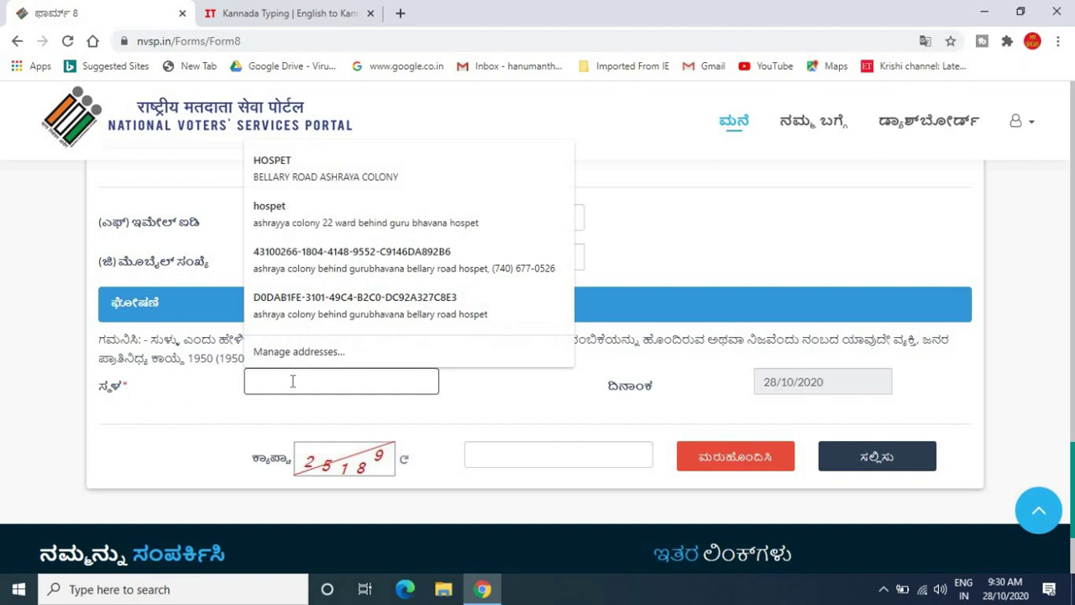
text(HOSP)
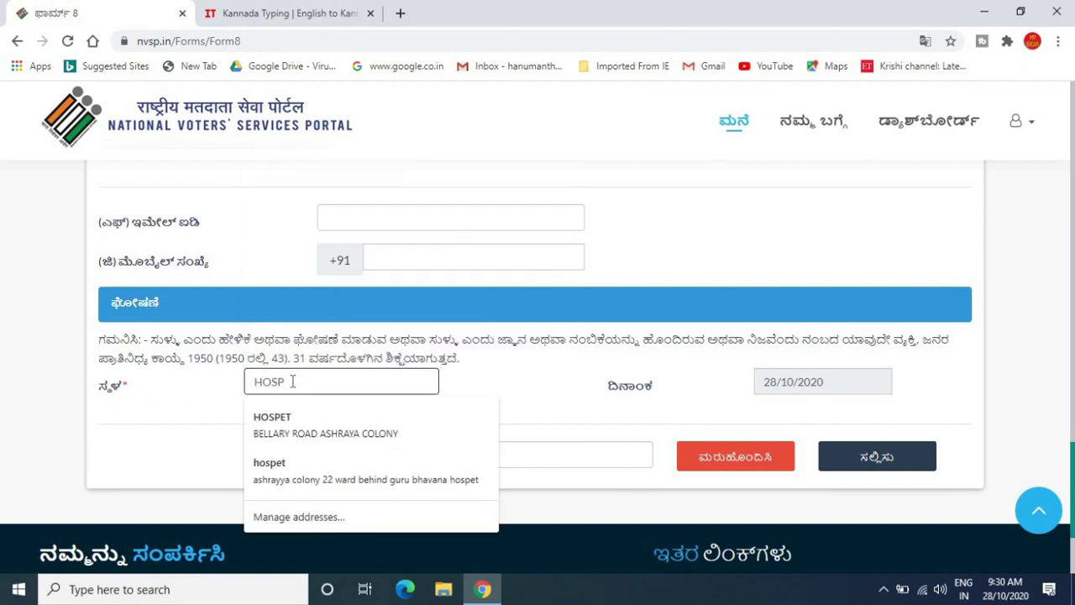
text(ET)
click(682, 410)
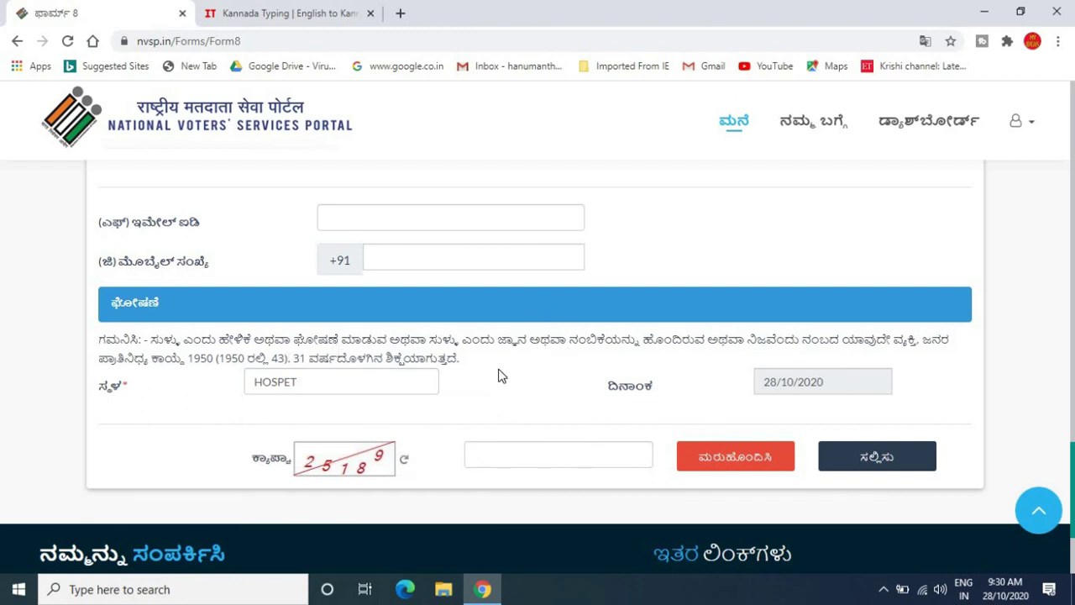
- Type the captcha digits shown on the form
click(527, 454)
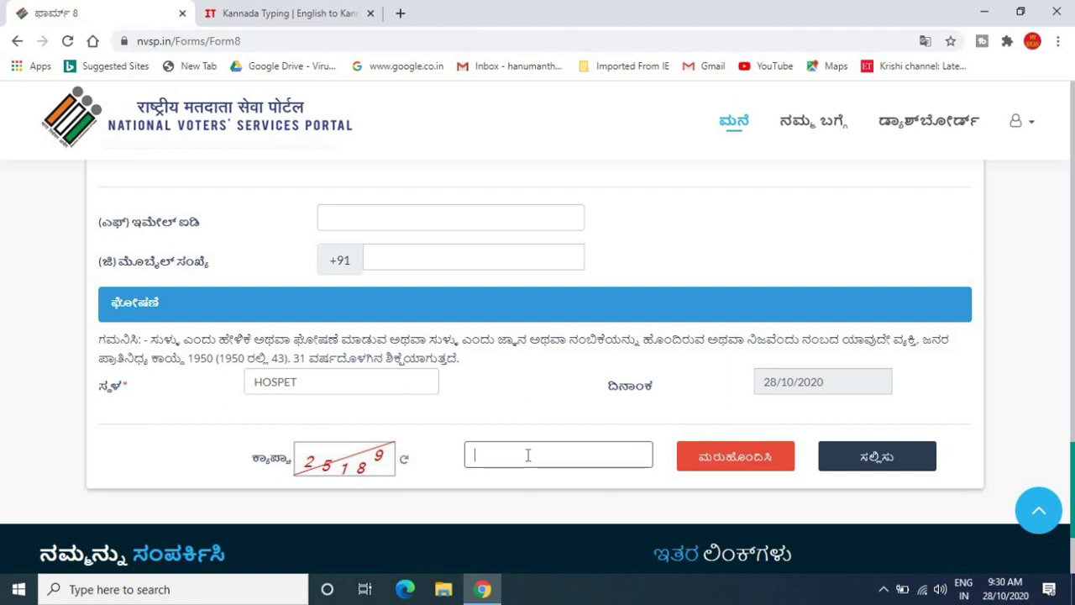
text(251)
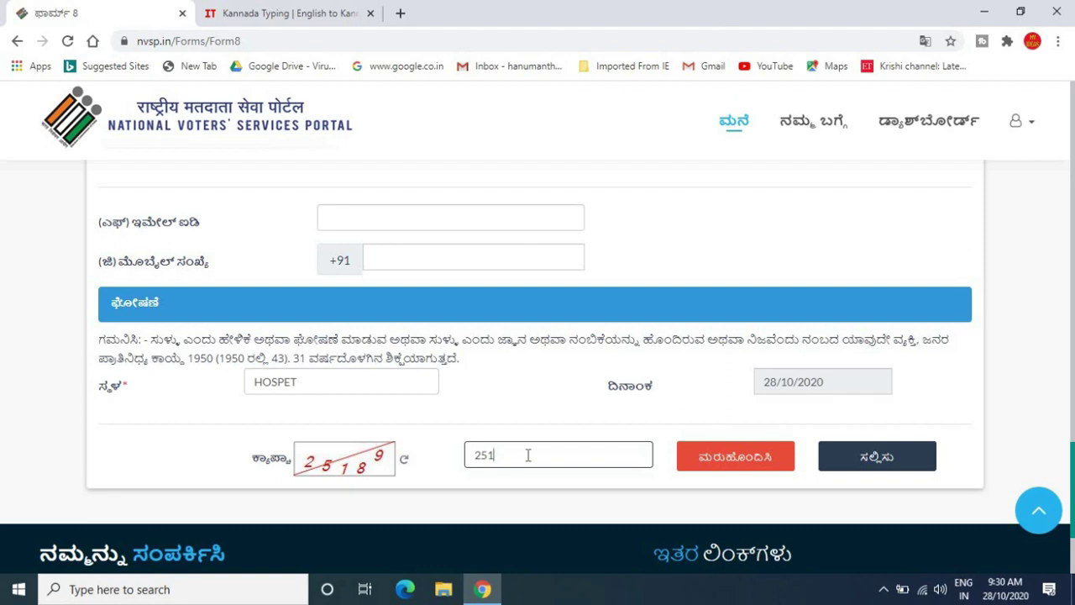
text(89)
click(1030, 221)
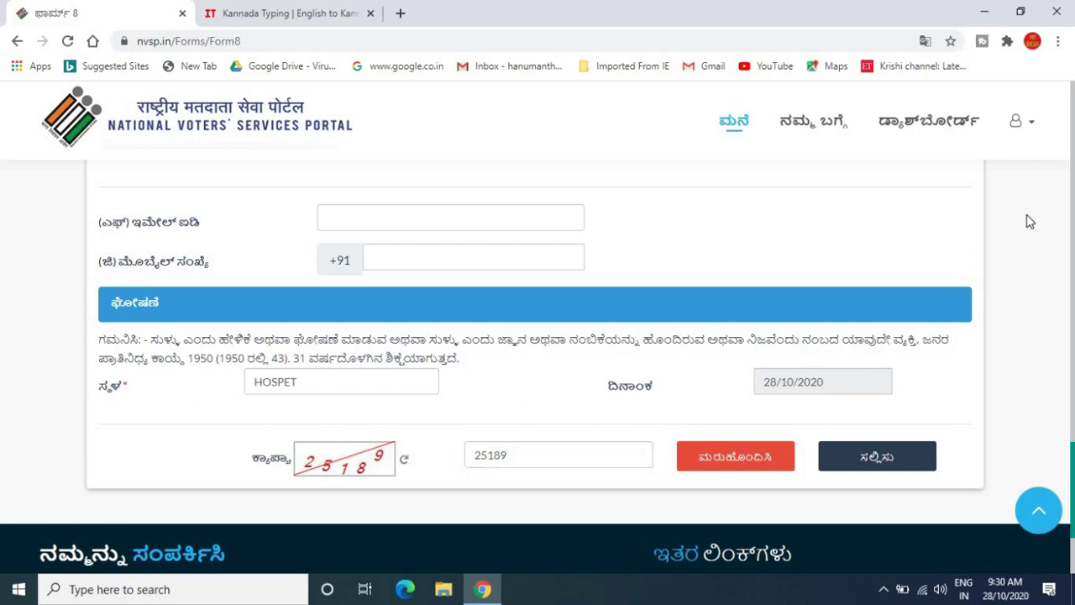
scroll(1030, 221, up, 10)
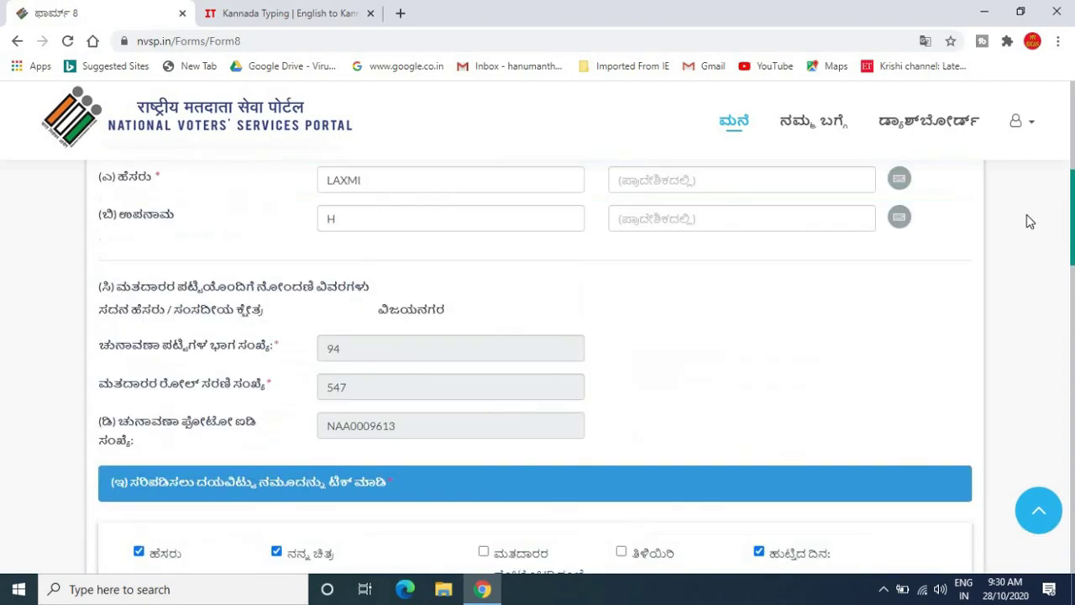
- Scroll through the filled Form 8, from Karnataka and Vijayanagara to the captcha, to review it
scroll(1030, 221, up, 5)
scroll(1030, 221, down, 1)
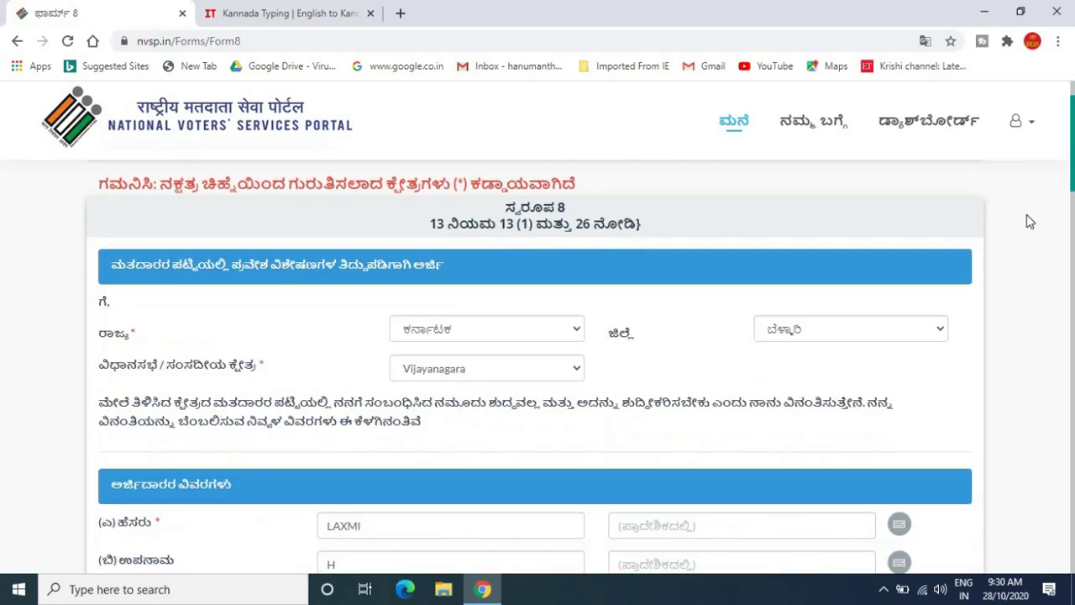
scroll(1030, 221, down, 15)
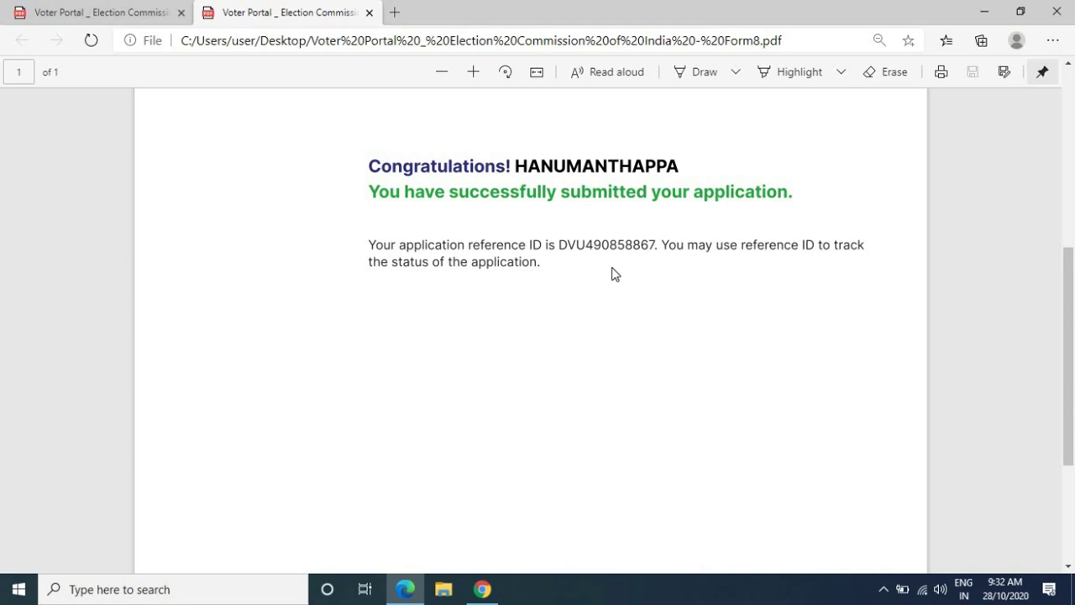
- Print the submission confirmation PDF from the Edge viewer
key(ctrl+p)
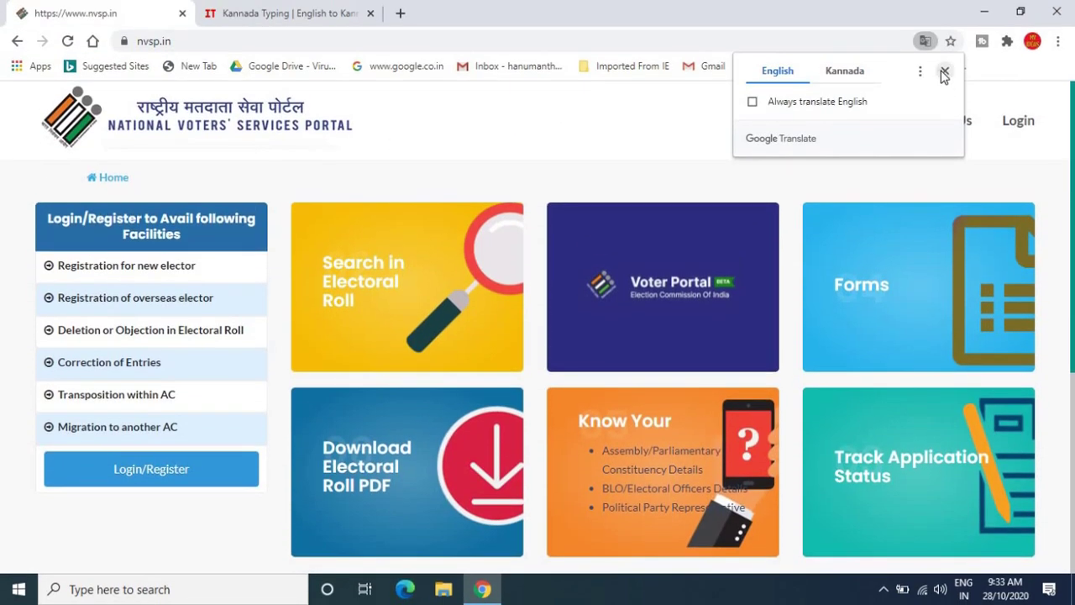
- Dismiss the translation offers and go to Track Application Status's empty reference ID page
click(944, 72)
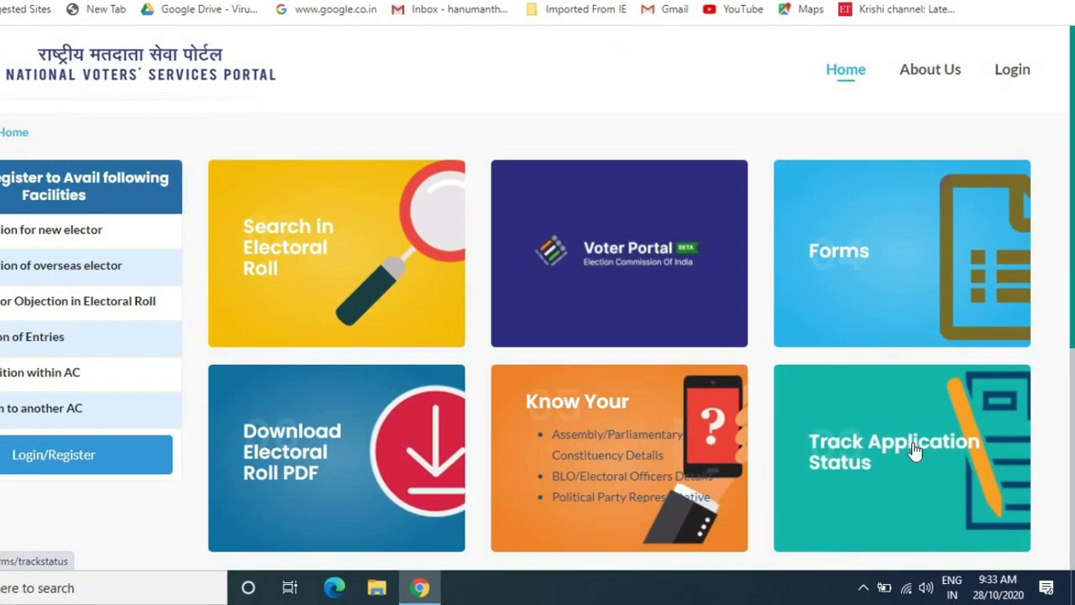
click(916, 451)
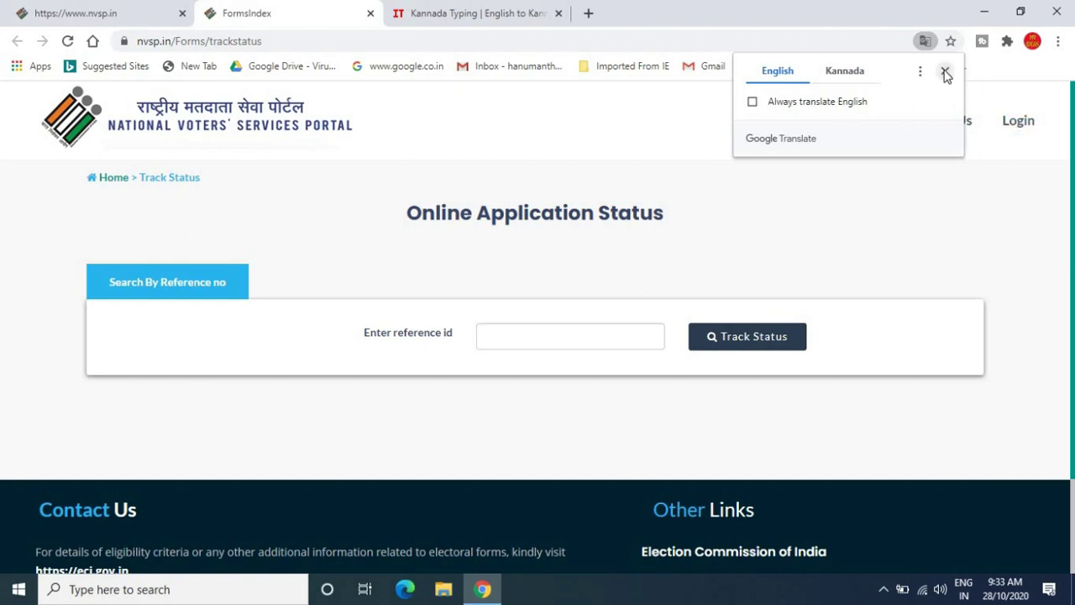
click(946, 72)
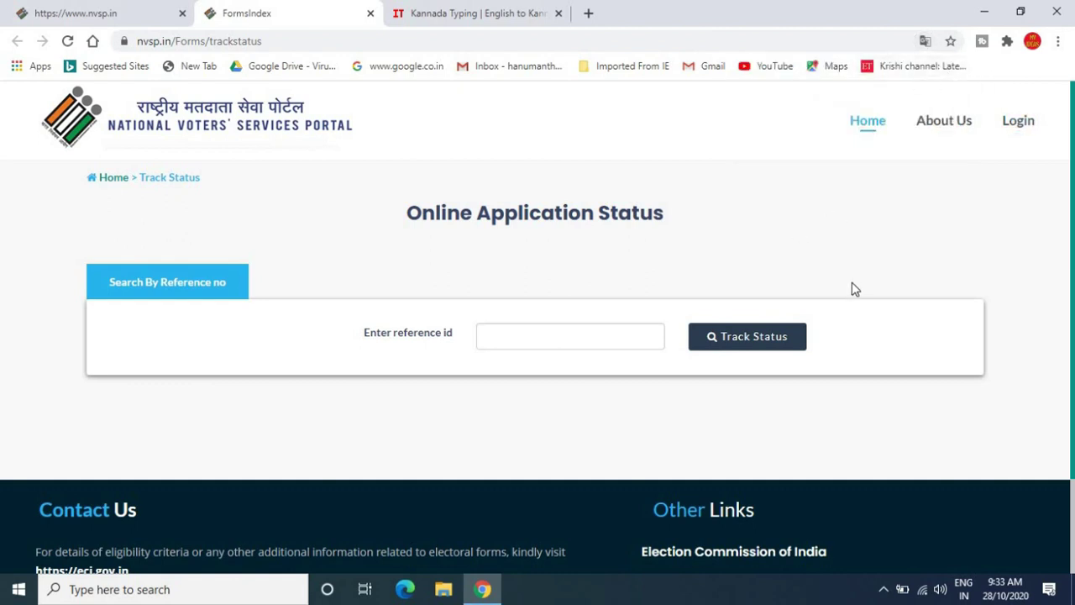